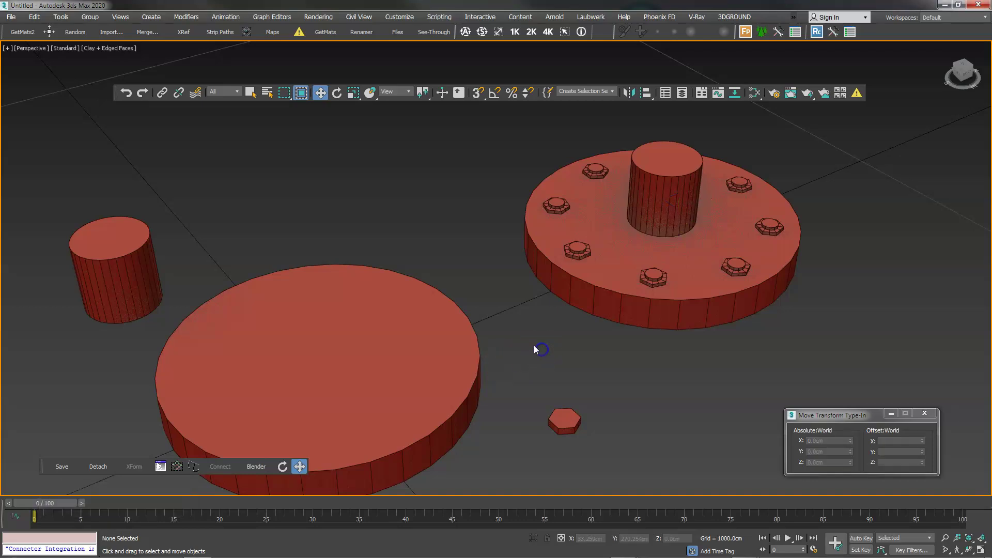
Step: Rotate the loose hex nut about -3° around Z, then return to Move and deselect it
middle_click_drag(536, 346, 546, 321)
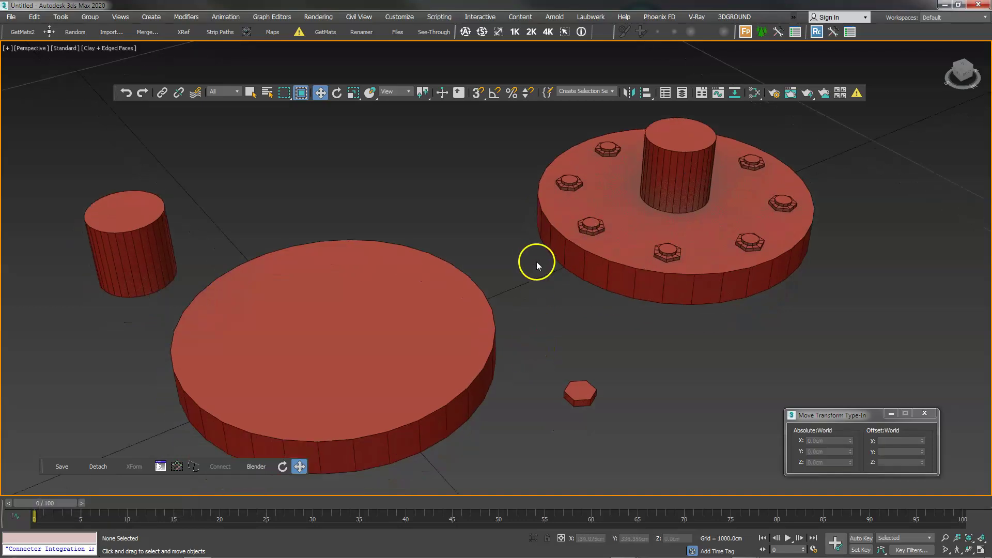
left_click(578, 395)
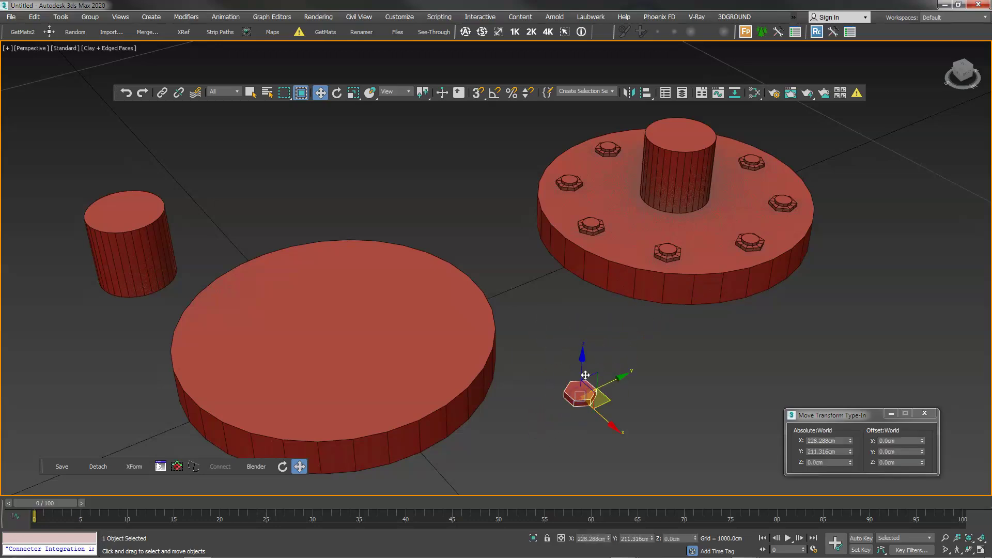
left_click(337, 93)
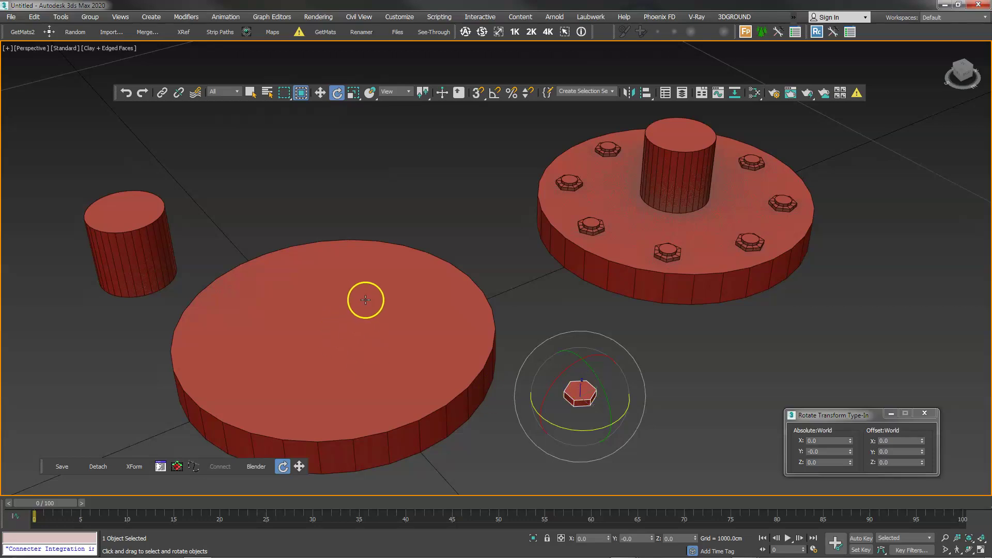
middle_click_drag(516, 283, 558, 376)
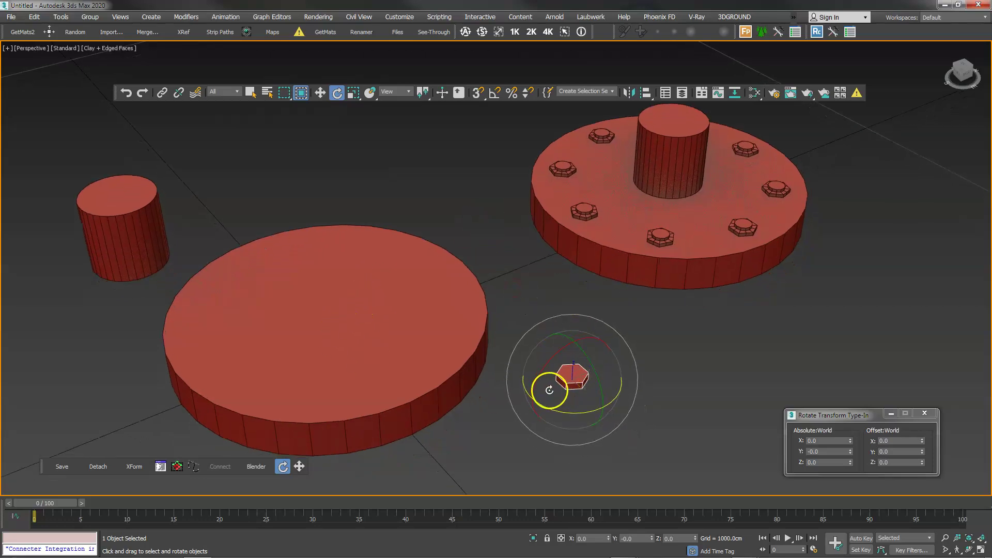
left_click_drag(554, 414, 567, 397)
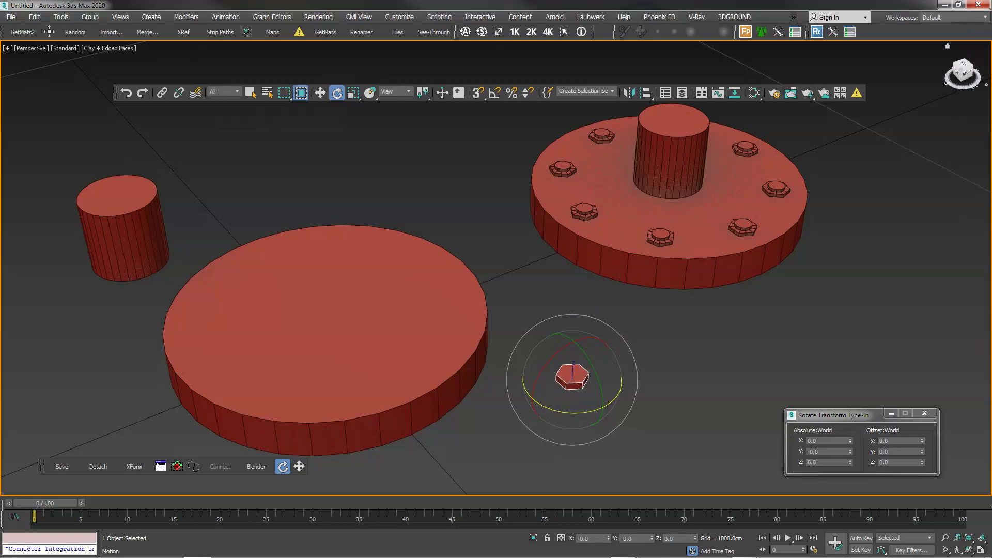
left_click(321, 93)
left_click(485, 226)
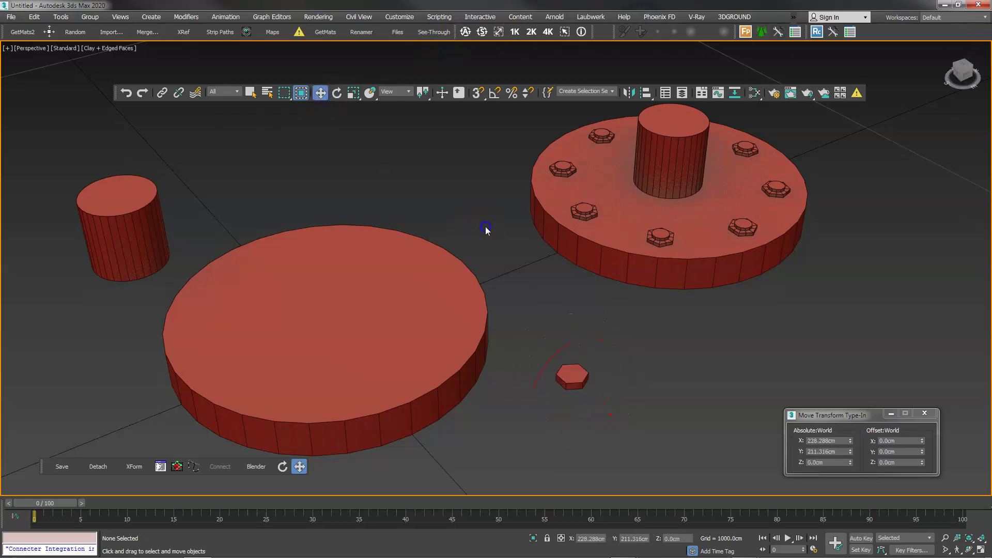
mouse_move(540, 299)
middle_mouse_down()
mouse_move(513, 268)
mouse_move(562, 244)
mouse_move(551, 255)
middle_mouse_up()
scroll(514, 270, "up", 2)
scroll(491, 288, "up", 1)
scroll(512, 281, "up", 1)
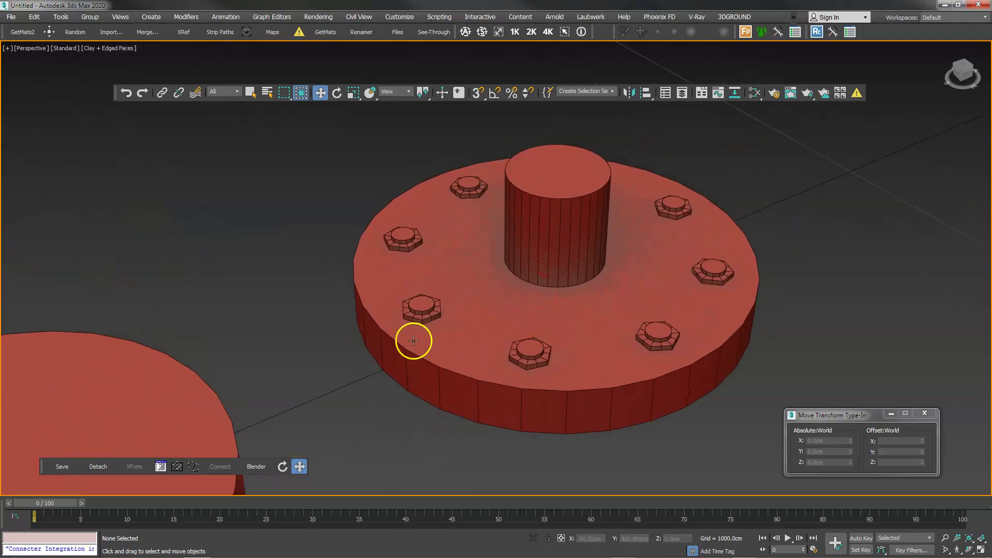
left_click(436, 316)
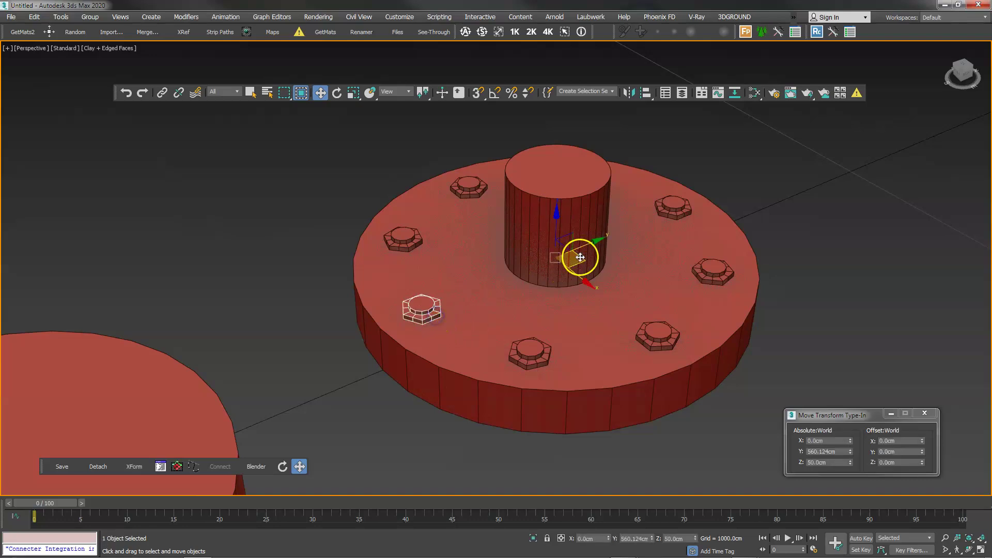
mouse_move(562, 250)
middle_mouse_down()
mouse_move(499, 250)
mouse_move(538, 298)
middle_mouse_up()
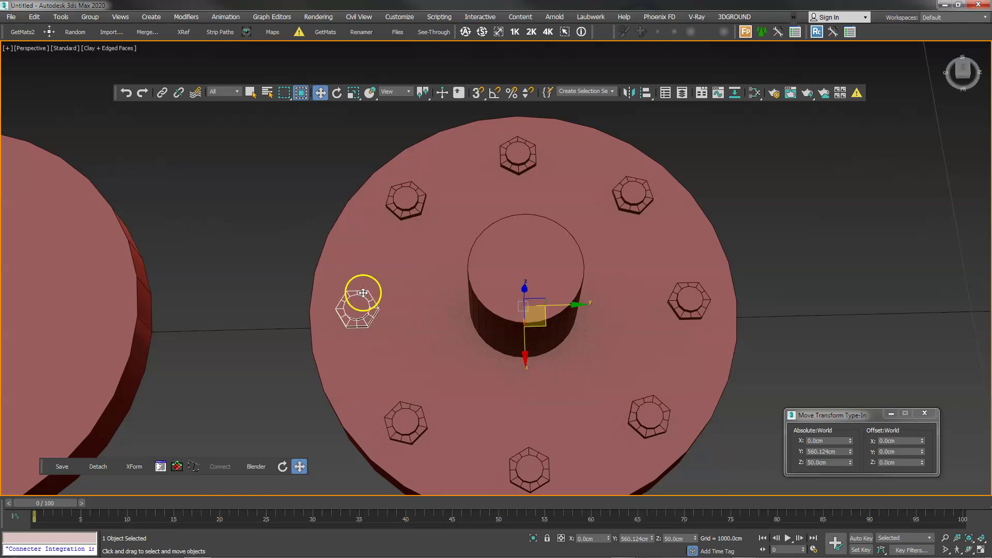
middle_click_drag(533, 315, 540, 292, "alt")
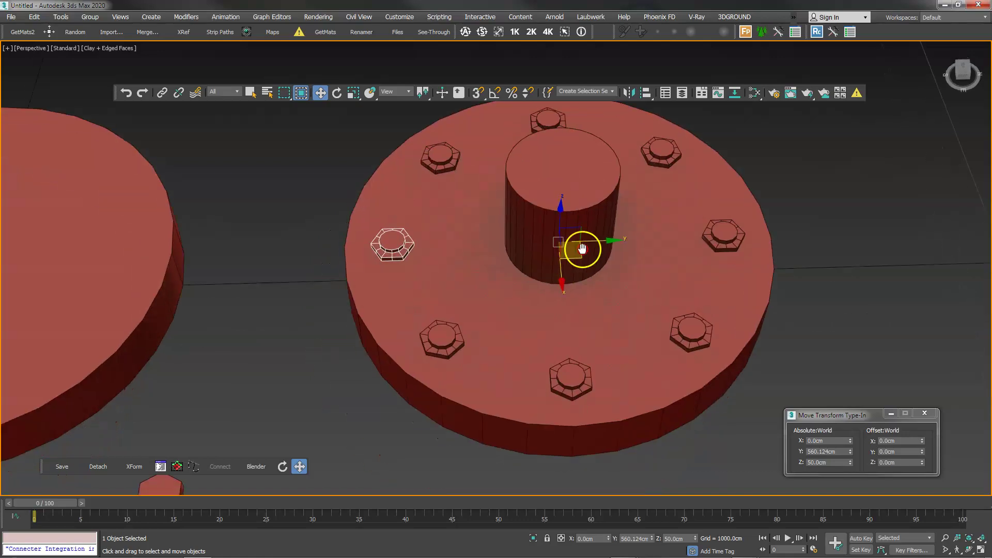
scroll(581, 250, "down", 3)
left_click_drag(546, 319, 314, 408)
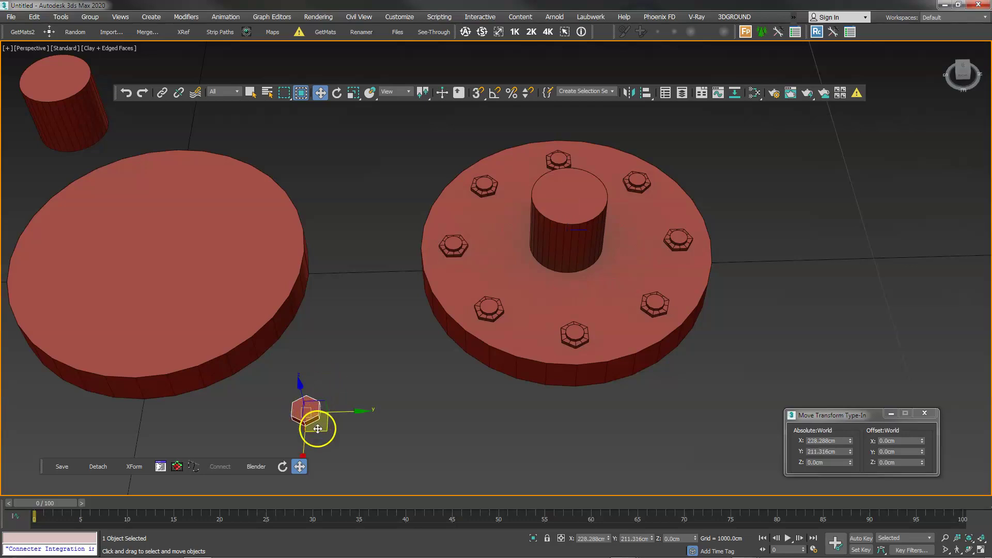
left_click(445, 251)
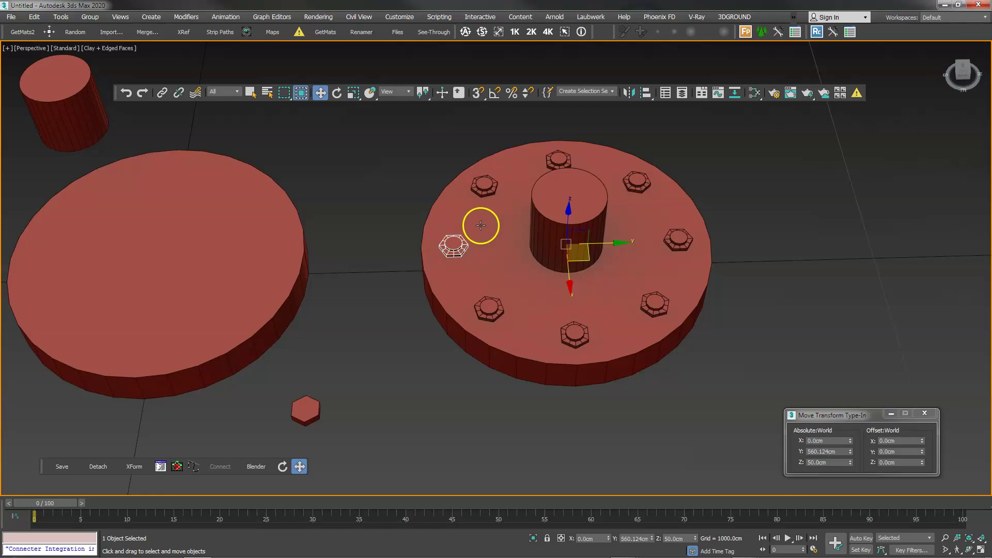
middle_click_drag(563, 228, 507, 232, "alt")
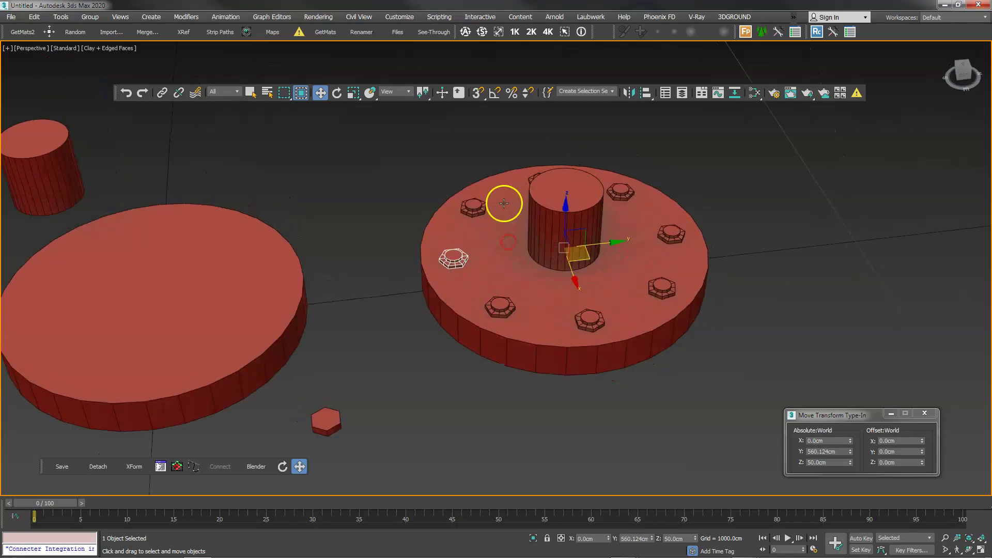
middle_click_drag(584, 196, 641, 287)
Step: Select the small loose shaft cylinder at X -251.521, Y -159.187, Z 50 cm
left_click(524, 354)
left_click(209, 193)
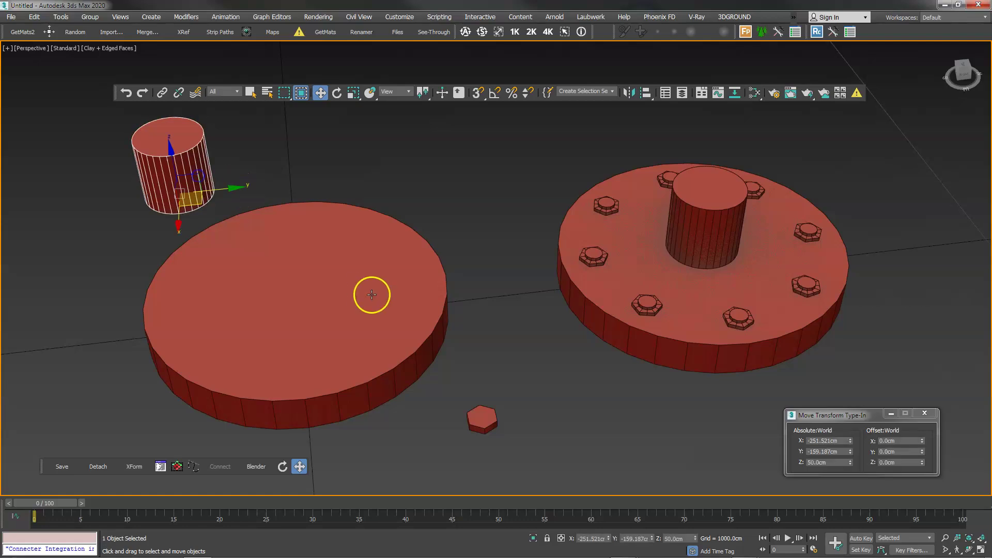
middle_click_drag(361, 222, 372, 223)
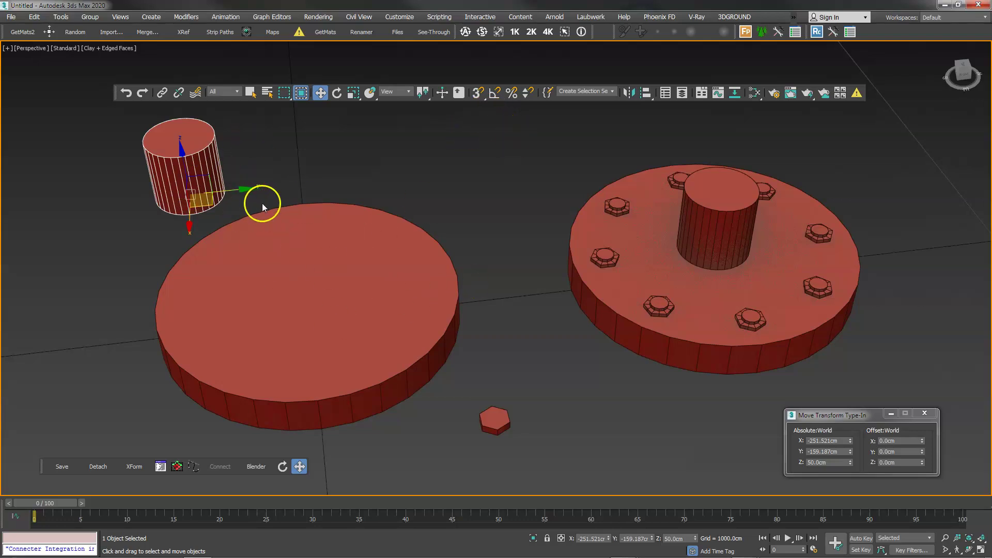
middle_click_drag(263, 207, 294, 215)
left_click(476, 207)
left_click(225, 192)
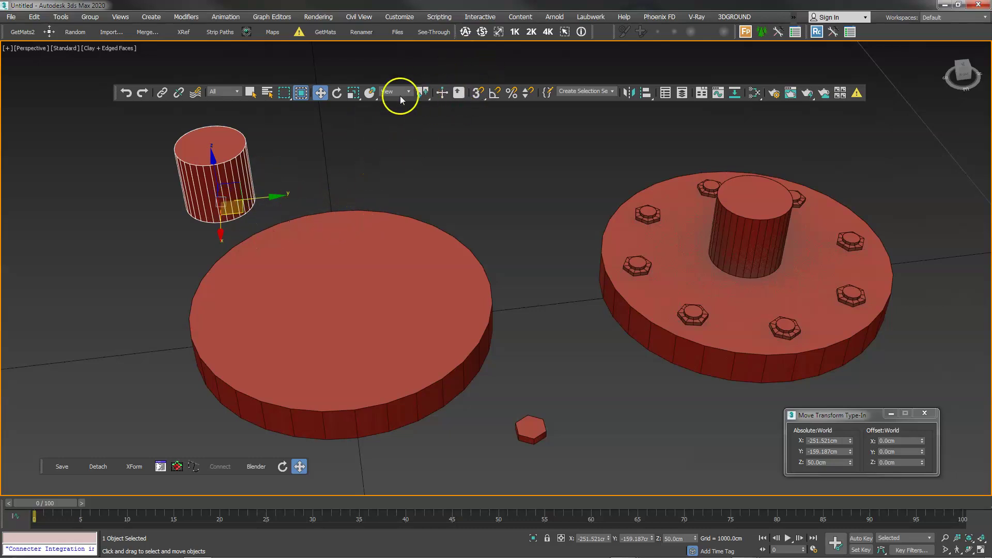
Step: Align the shaft cylinder centre-to-centre with the new disc in X, Y and Z
left_click(646, 97)
left_click(371, 260)
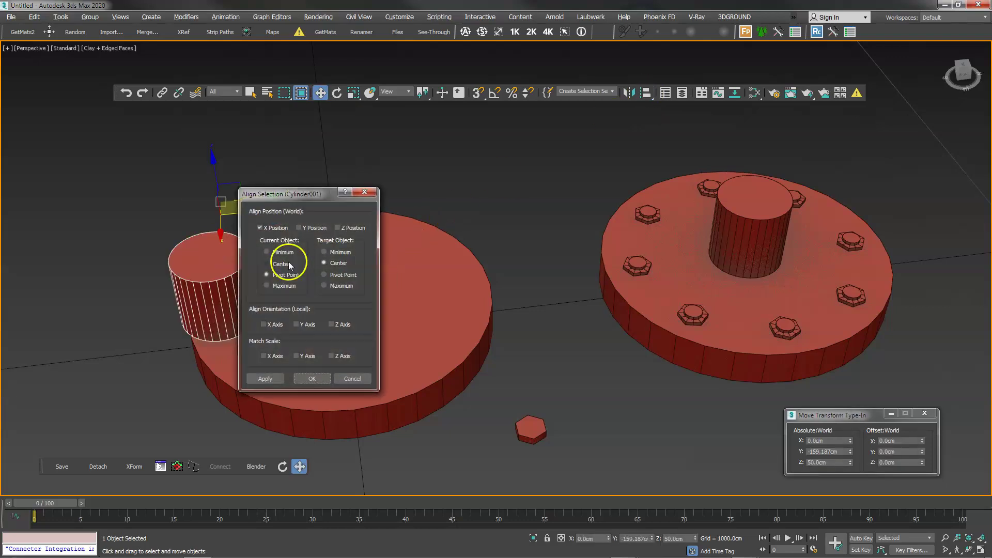
left_click_drag(300, 196, 485, 191)
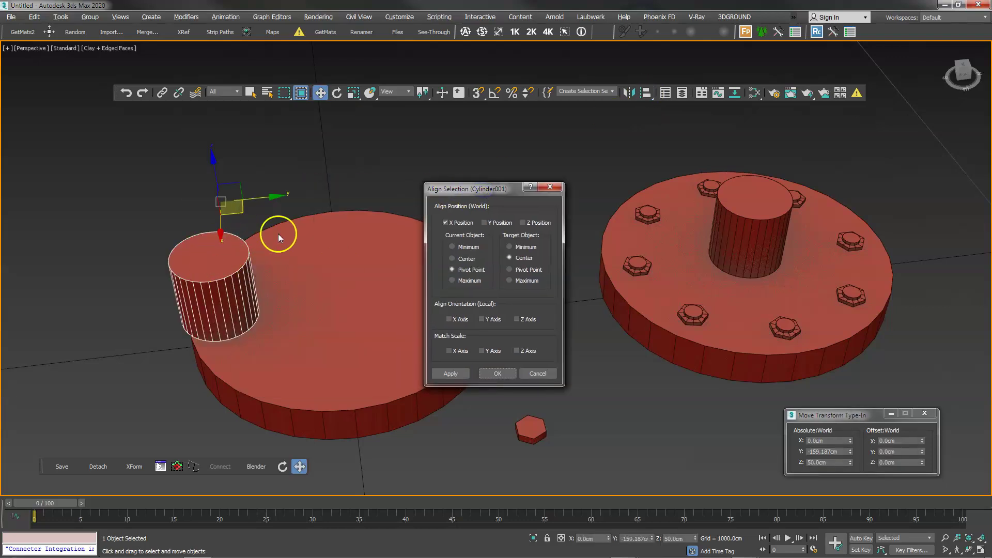
left_click(467, 258)
left_click(490, 222)
left_click(532, 223)
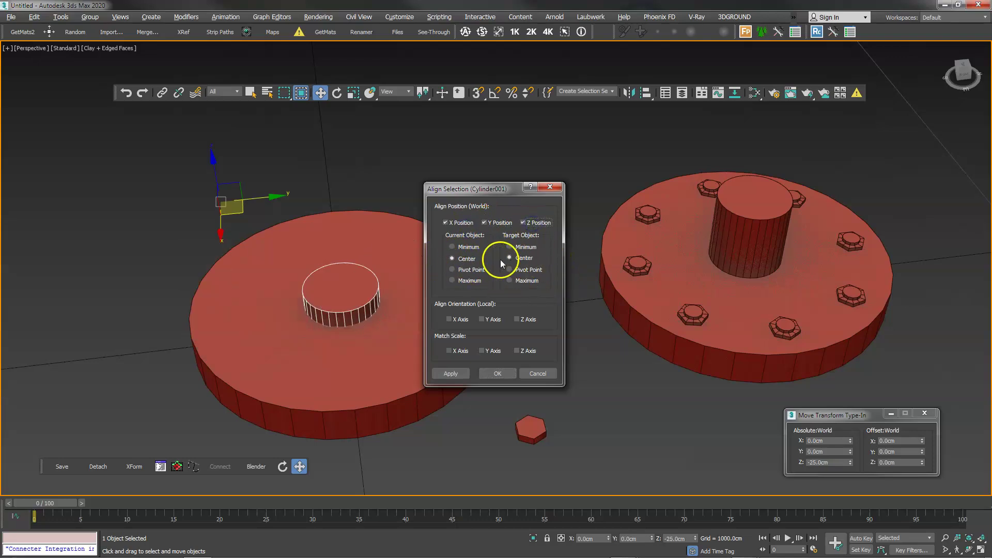
left_click(457, 372)
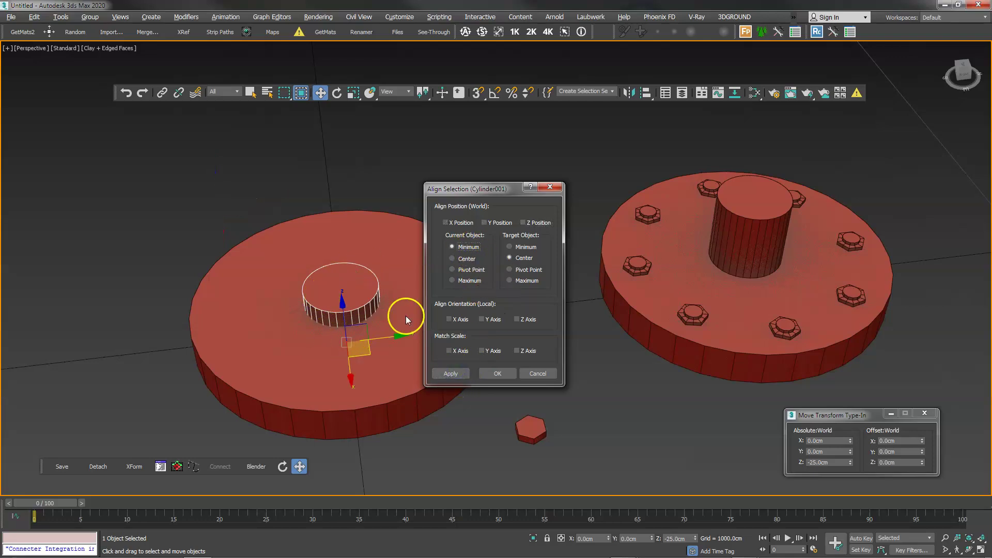
Step: Align the cylinder's Z minimum to the disc's Z maximum so it stands on top
left_click(523, 223)
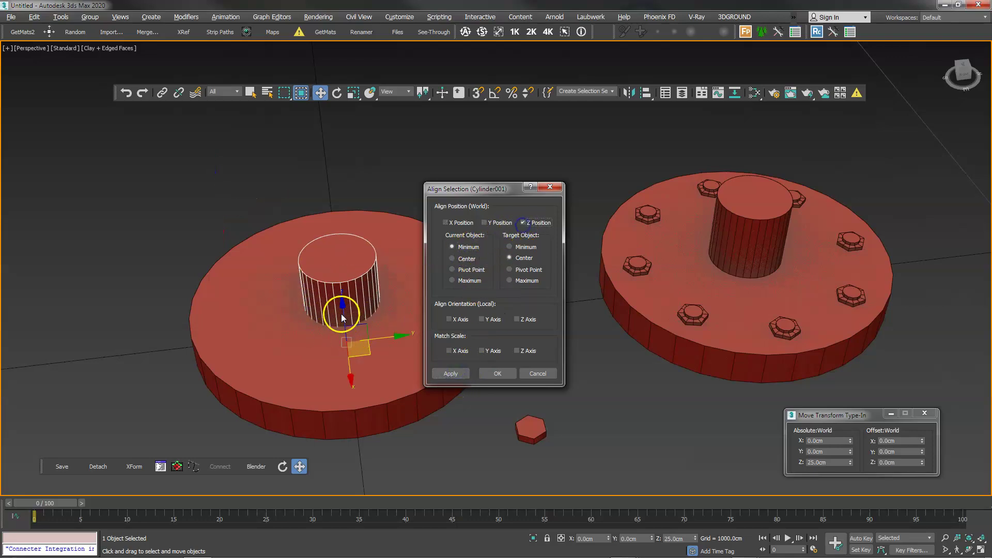
left_click(534, 282)
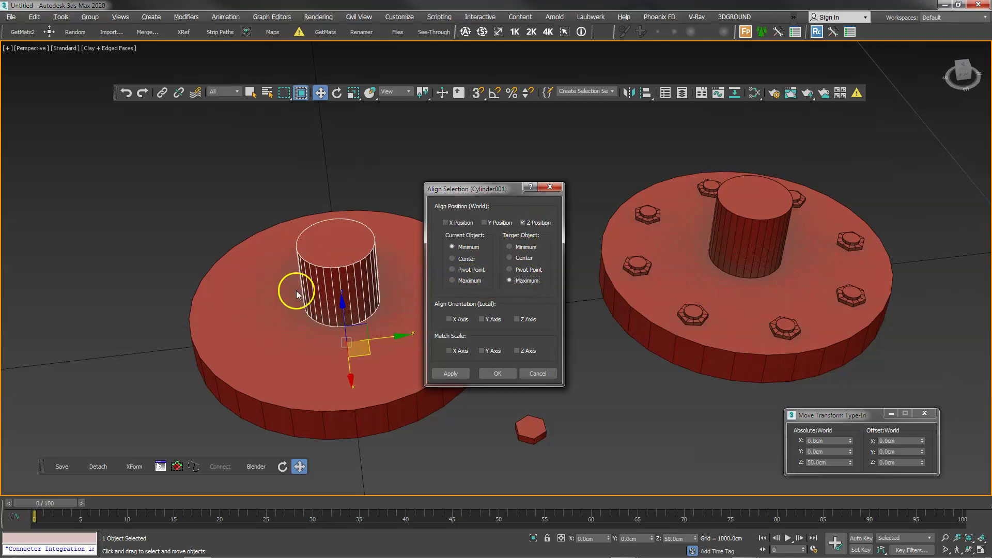
left_click(504, 375)
mouse_move(422, 306)
middle_mouse_down("alt")
mouse_move(537, 294)
mouse_move(513, 257)
mouse_move(496, 252)
middle_mouse_up("alt")
left_click(571, 304)
Step: Align the hex nut to the new disc at Z 50 cm, centred along Y
key("alt+a")
left_click(481, 248)
left_click_drag(475, 188, 678, 198)
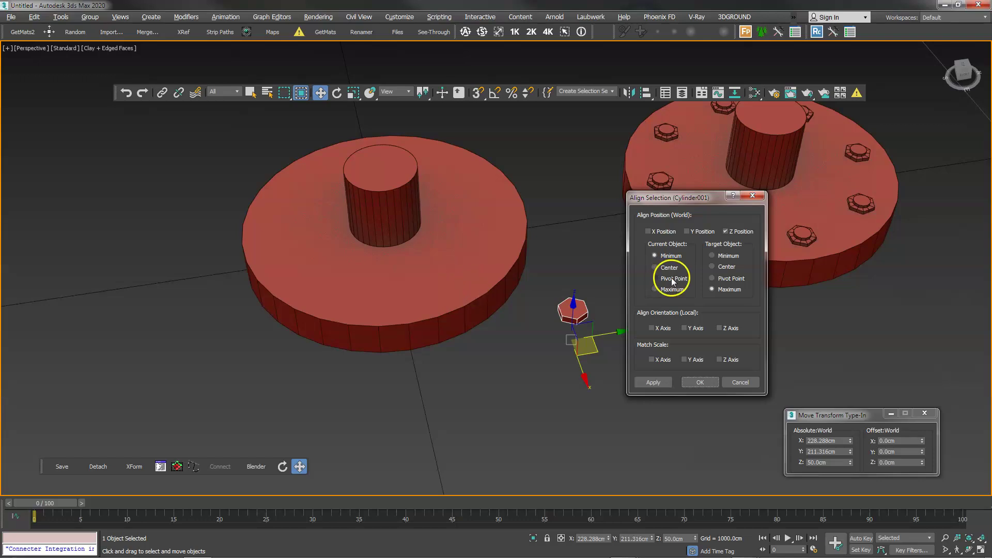
left_click(660, 384)
left_click(669, 268)
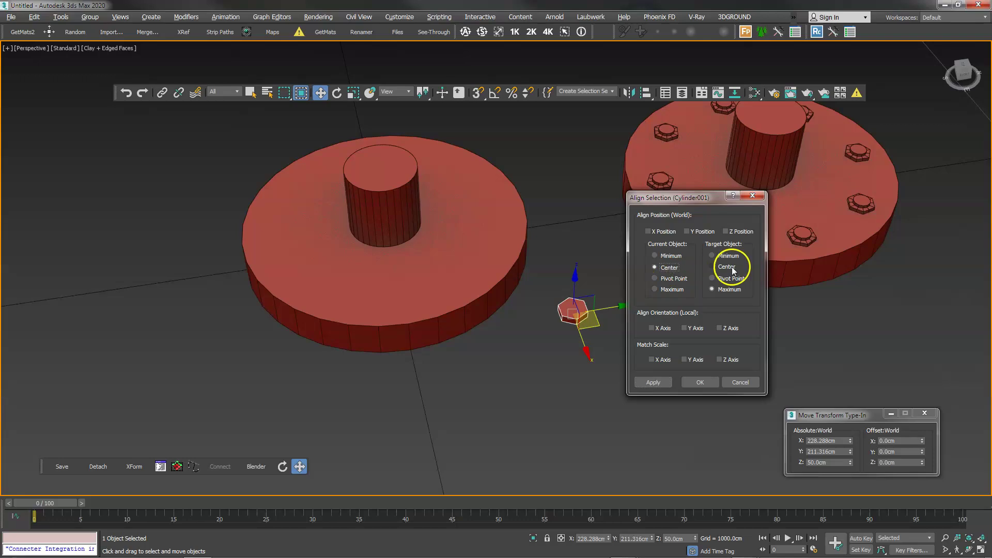
left_click_drag(673, 201, 755, 199)
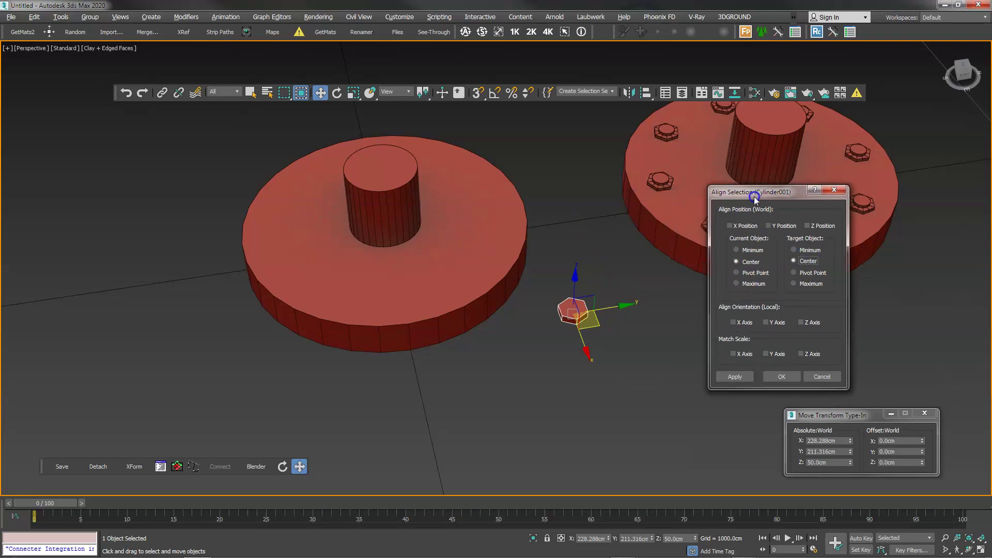
left_click(773, 226)
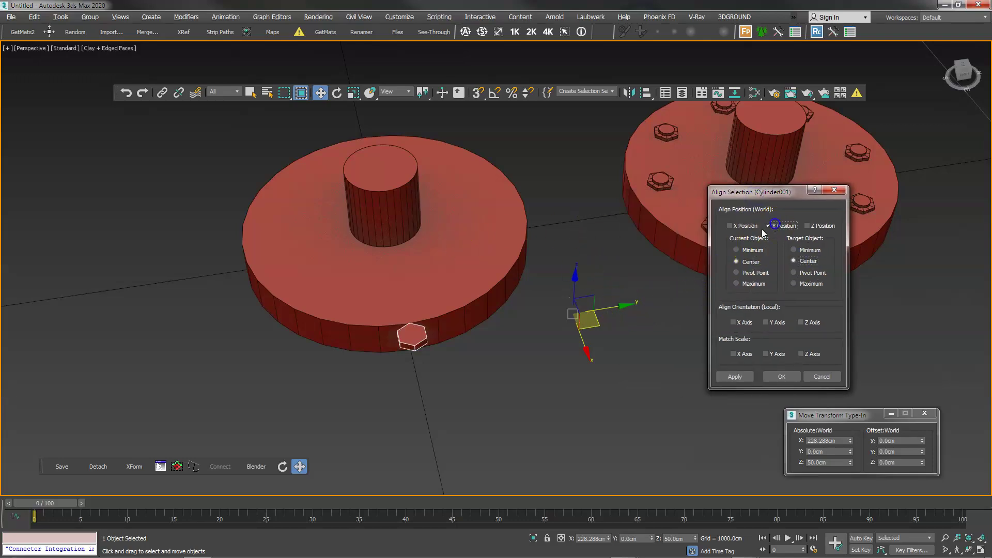
left_click(778, 376)
Step: Align the nut's X maximum to the disc's X maximum, placing it at X 180 cm
middle_click_drag(412, 303, 454, 332, "alt")
left_click_drag(410, 347, 398, 339)
scroll(397, 333, "up", 4)
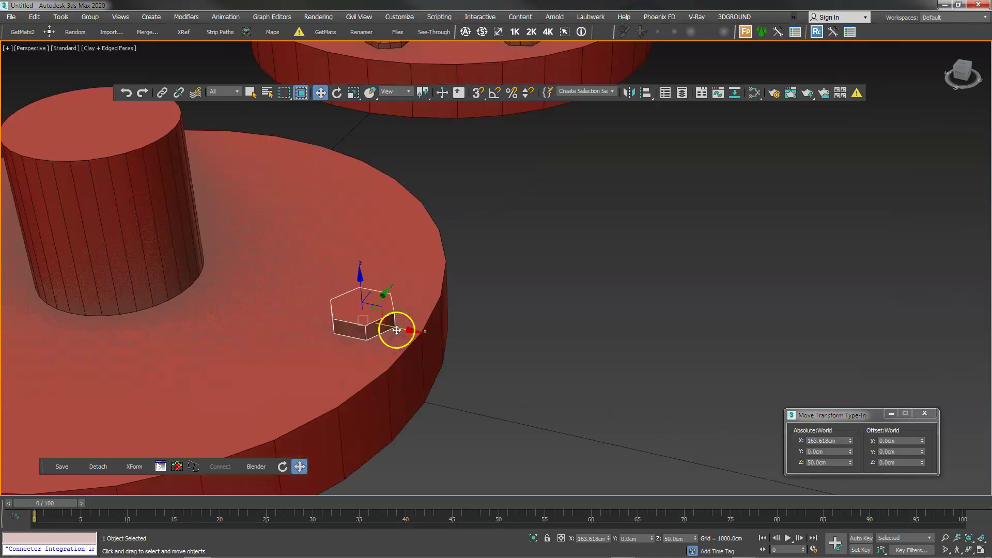
middle_click_drag(410, 328, 443, 334)
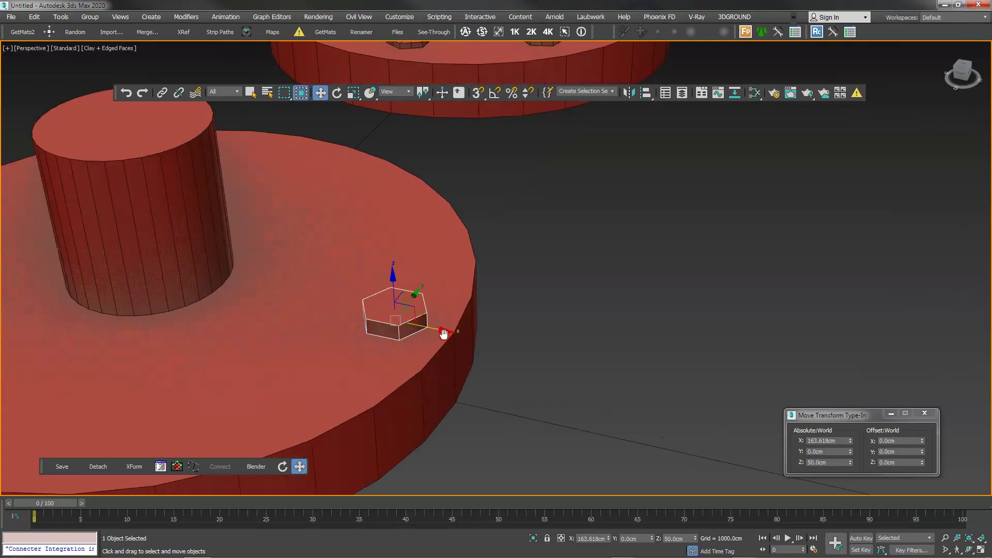
scroll(443, 334, "down", 4)
key("alt+a")
left_click(388, 359)
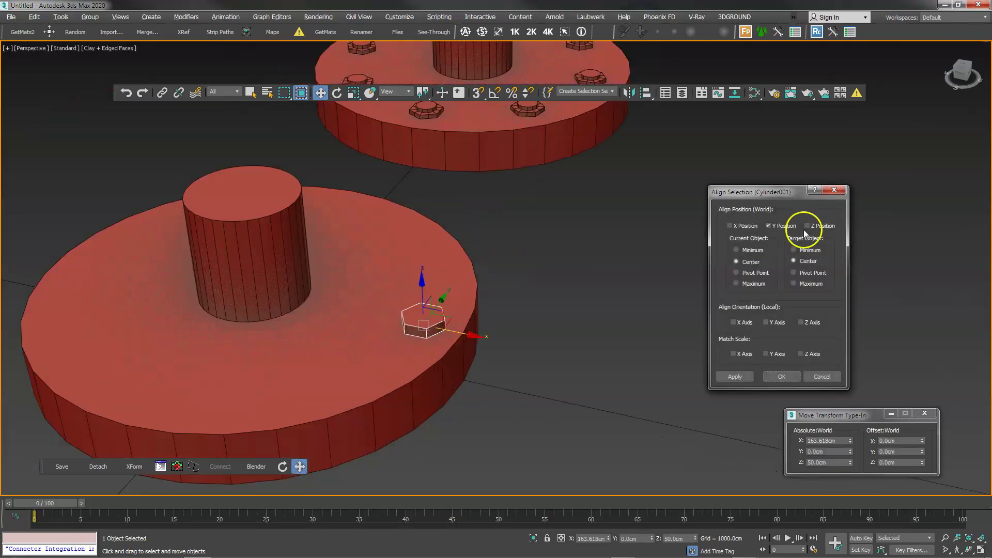
left_click_drag(770, 198, 643, 210)
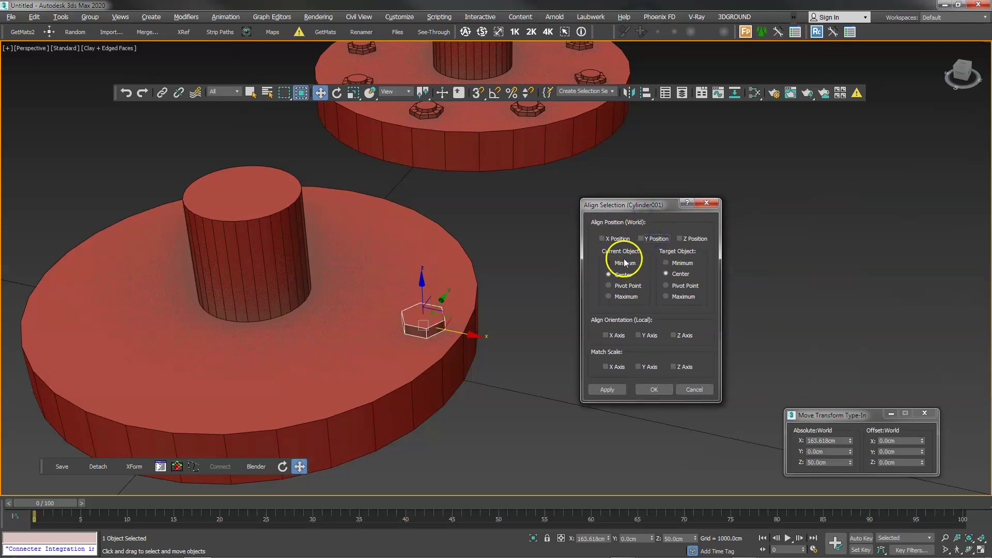
left_click(615, 239)
left_click(680, 263)
left_click(628, 297)
left_click(674, 299)
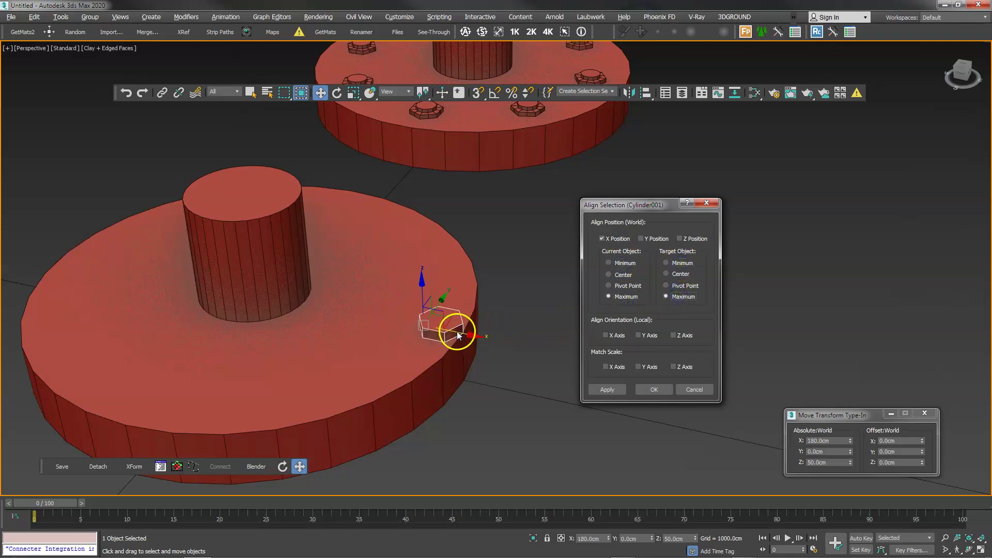
left_click(653, 390)
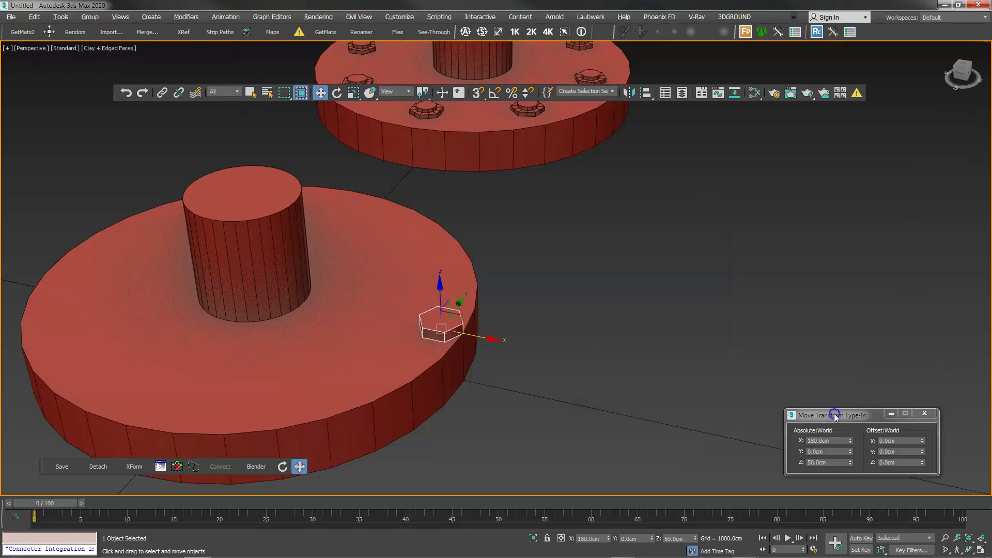
Step: Offset the hex nut -25 cm along X to X 155 cm and orbit to check it
left_click_drag(836, 416, 593, 383)
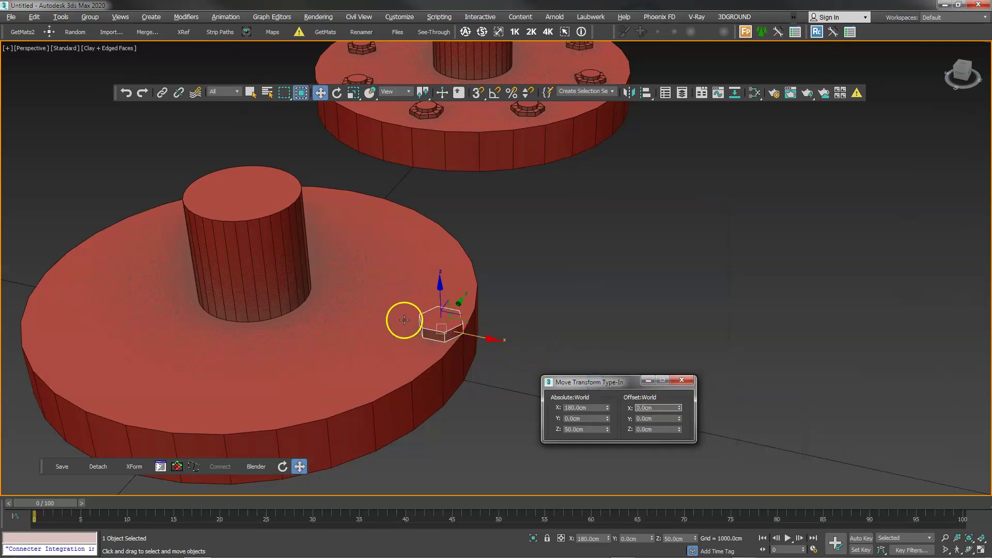
double_click(638, 408)
type("-25")
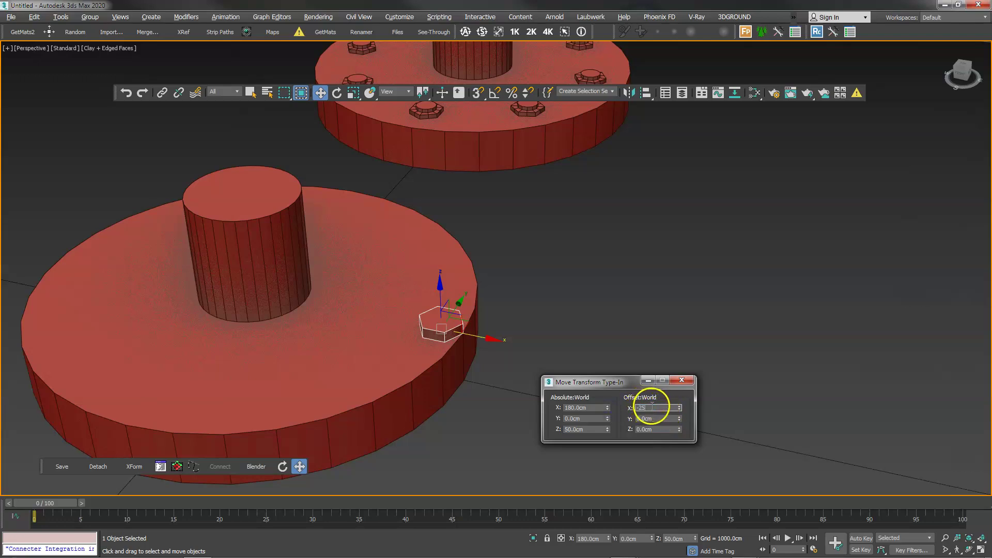
key("Return")
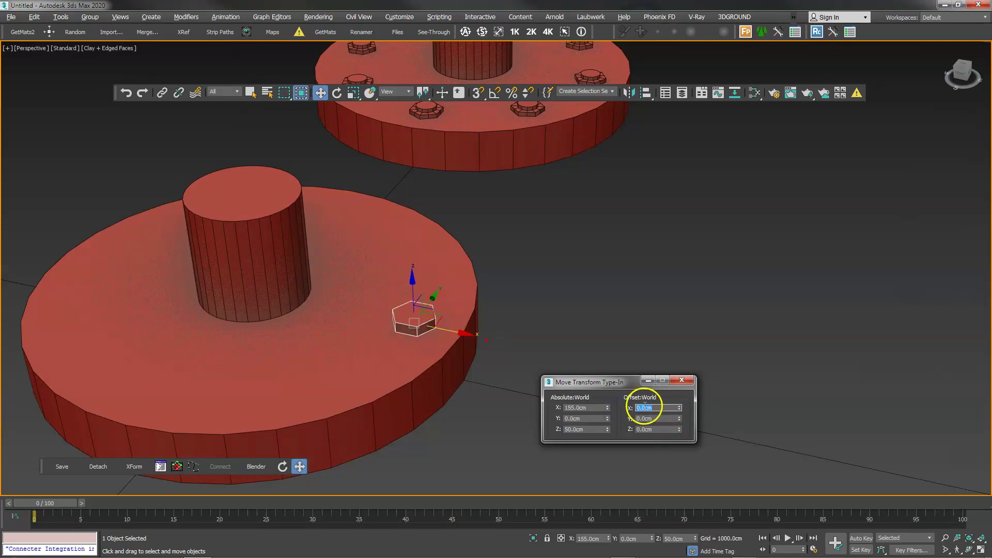
left_click_drag(618, 384, 796, 381)
middle_click_drag(664, 355, 525, 347, "alt")
scroll(437, 312, "up", 3)
middle_click_drag(437, 312, 520, 308)
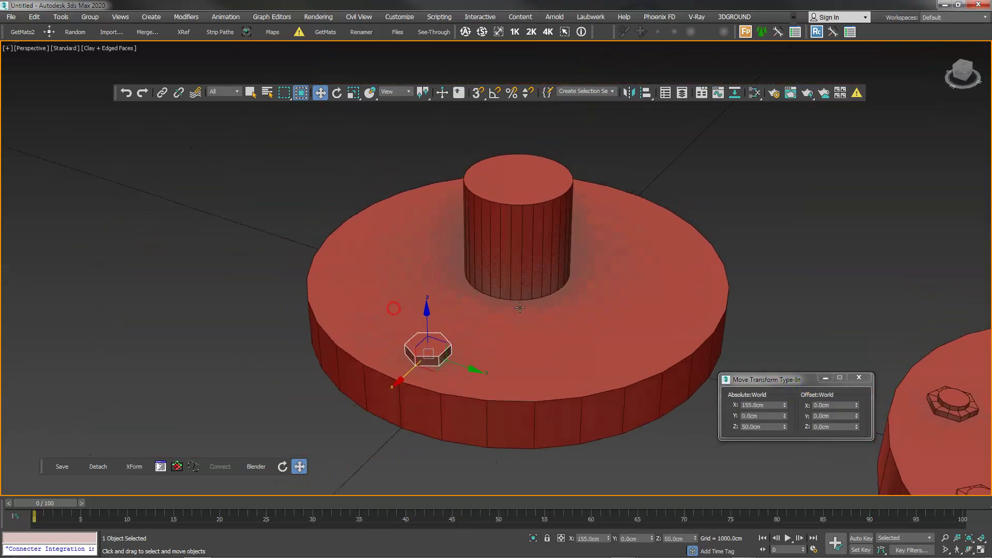
scroll(520, 308, "down", 3)
middle_click_drag(424, 290, 380, 263)
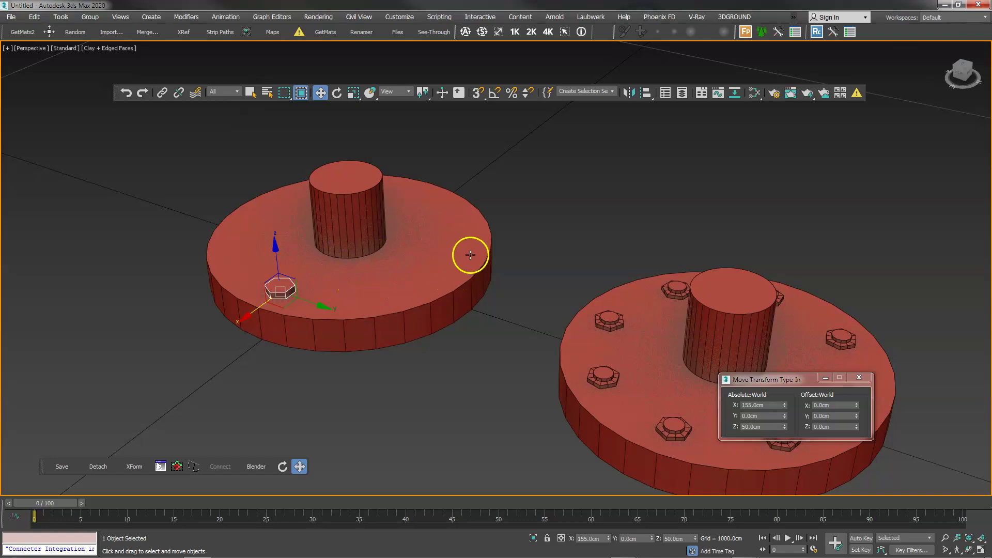
scroll(470, 255, "up", 2)
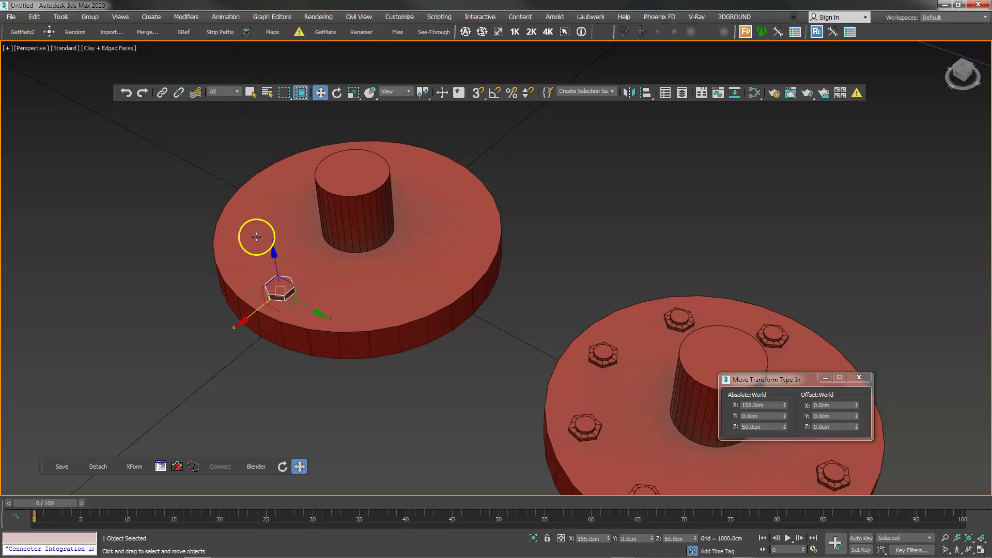
middle_click_drag(257, 237, 347, 280, "alt")
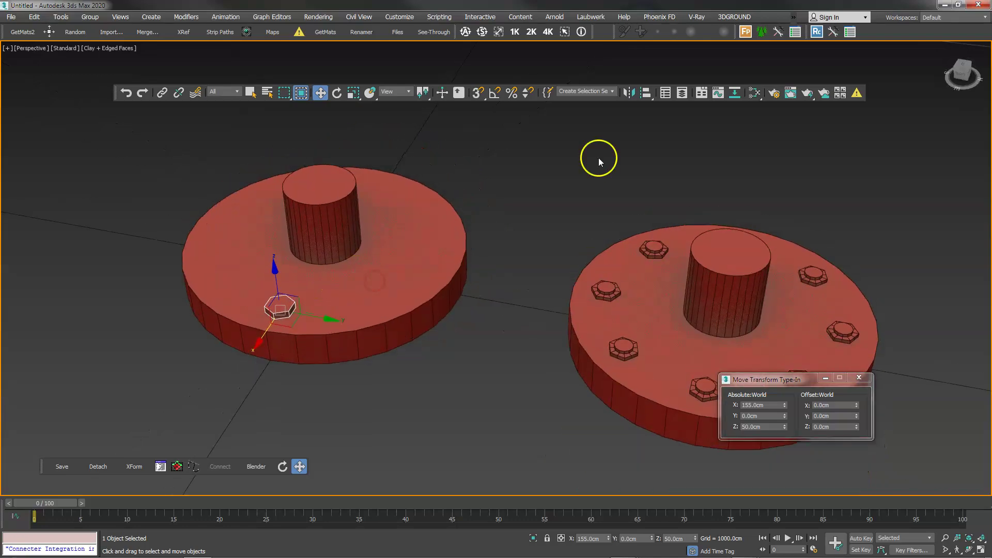
Step: Enable Affect Pivot Only for the hex nut in the floated Hierarchy panel and begin aligning its pivot
left_click_drag(951, 72, 749, 121)
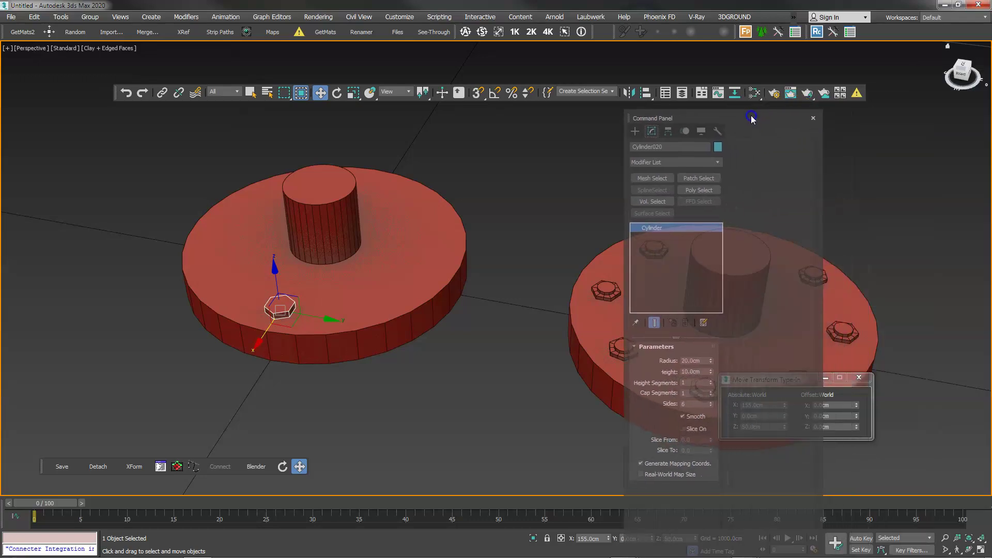
left_click(668, 132)
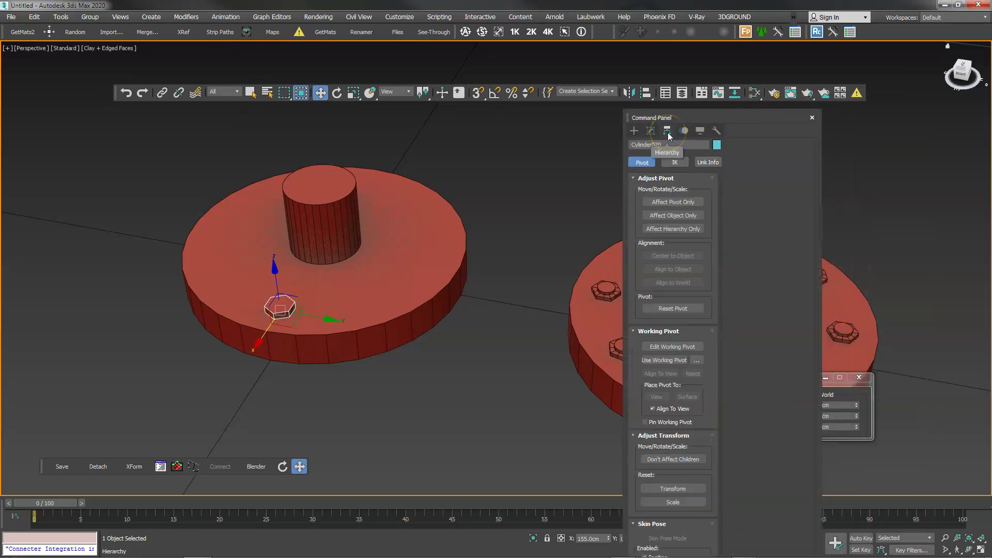
left_click(671, 204)
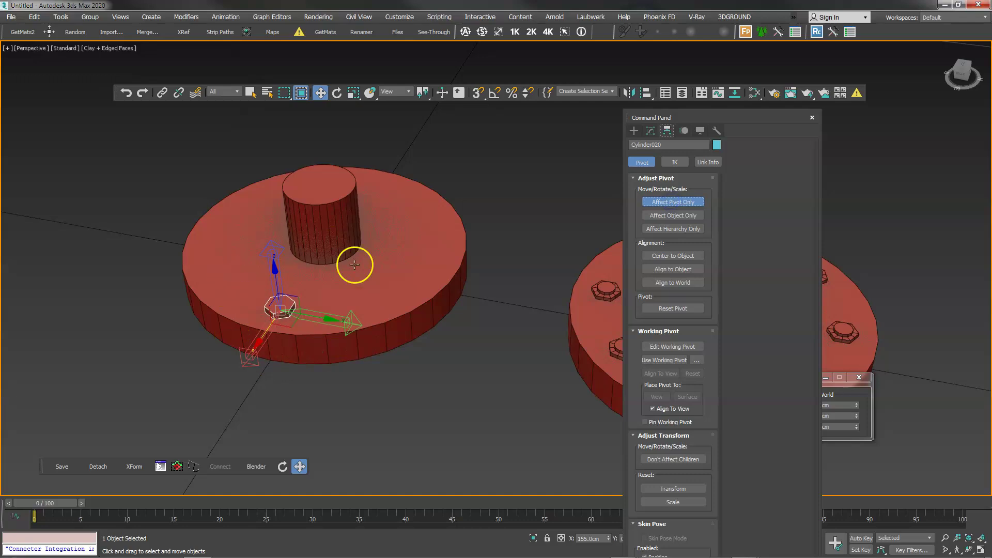
mouse_move(413, 267)
middle_mouse_down("alt")
mouse_move(369, 267)
mouse_move(377, 264)
middle_mouse_up("alt")
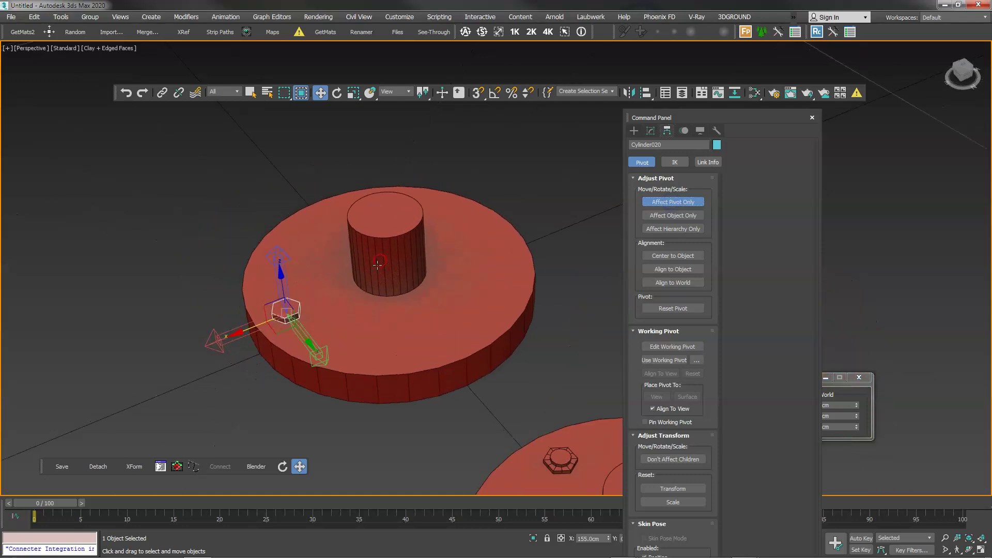
left_click_drag(289, 308, 191, 351)
middle_click_drag(264, 287, 275, 290)
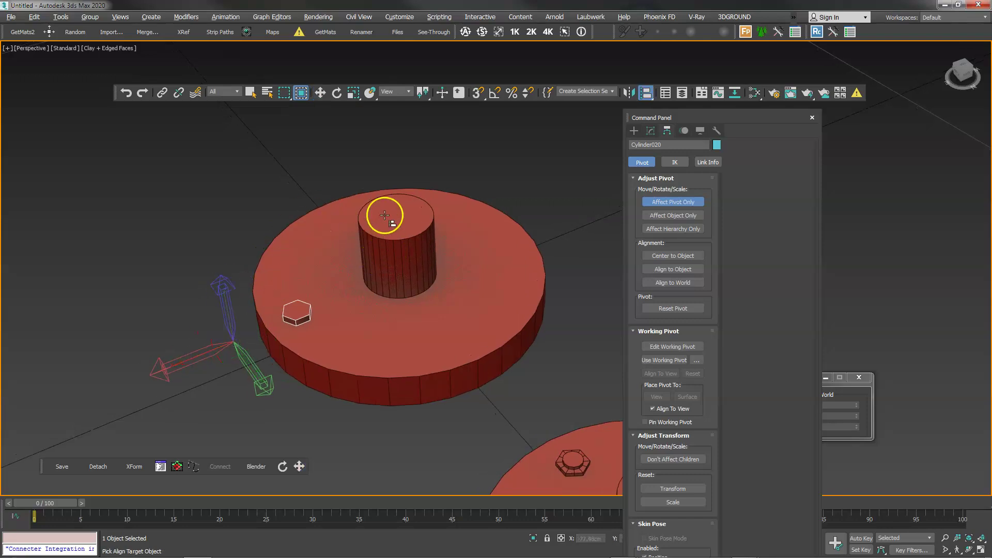
left_click(645, 96)
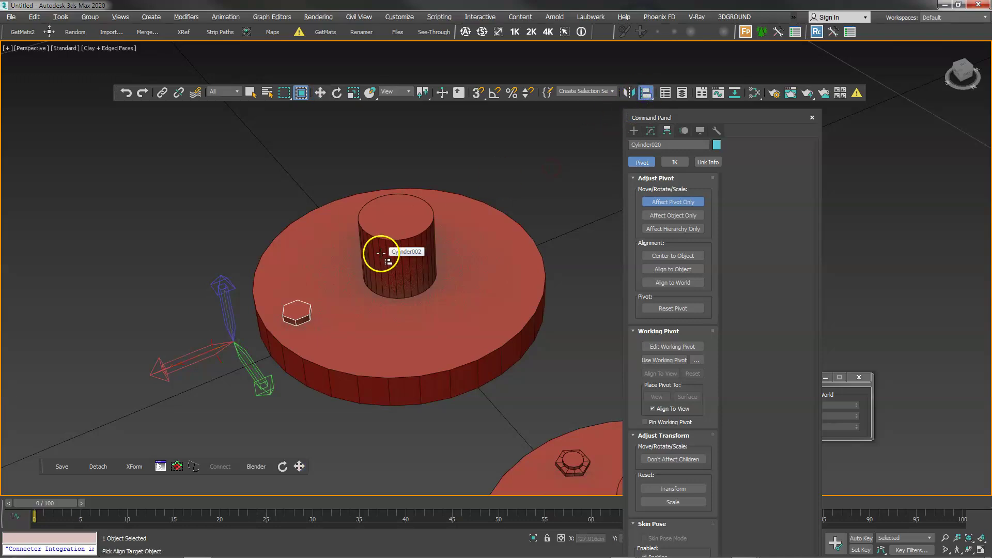
Step: Align the nut's pivot point to the shaft cylinder's centre (0, 0, 50 cm), then disable Affect Pivot Only
left_click(406, 250)
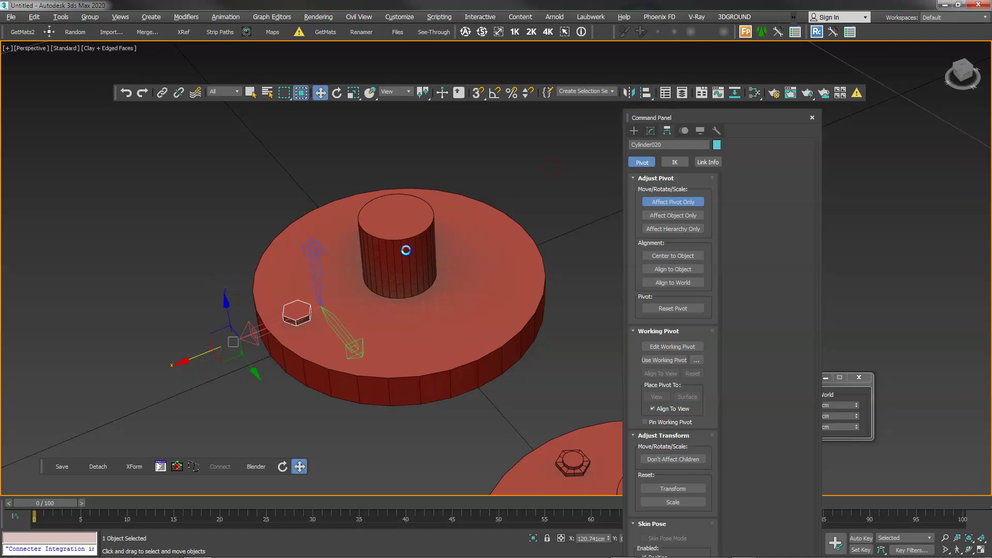
left_click(406, 255)
left_click(627, 286)
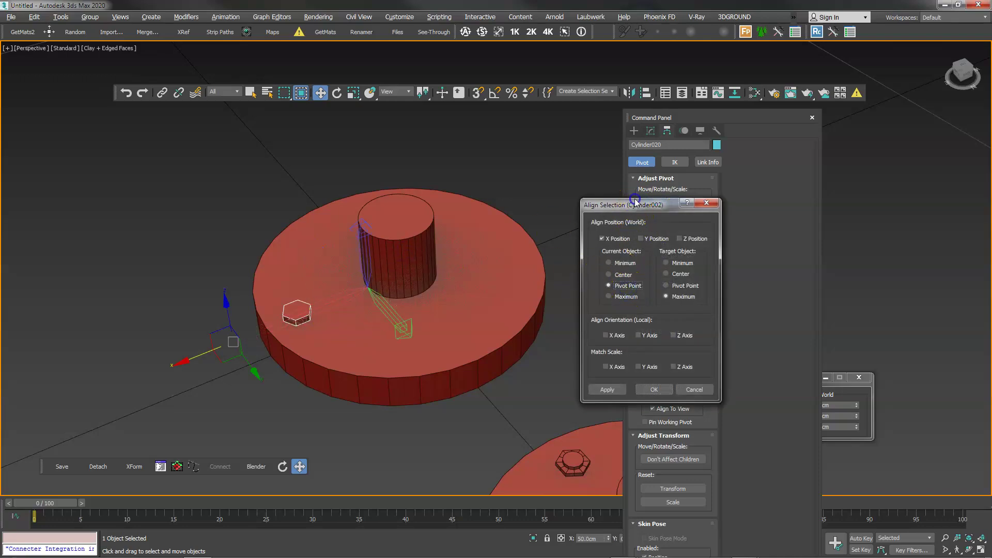
left_click_drag(635, 201, 542, 226)
left_click(585, 299)
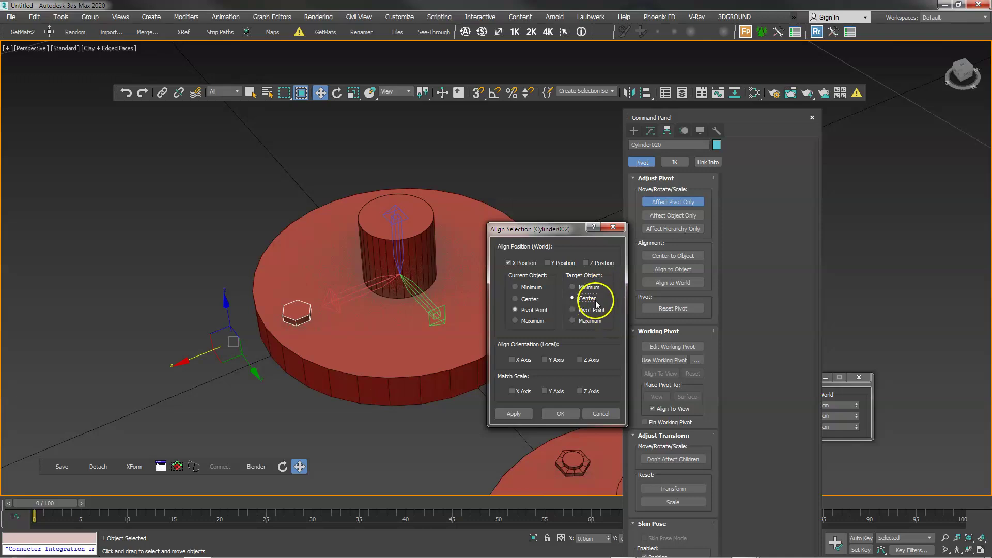
left_click_drag(547, 229, 538, 211)
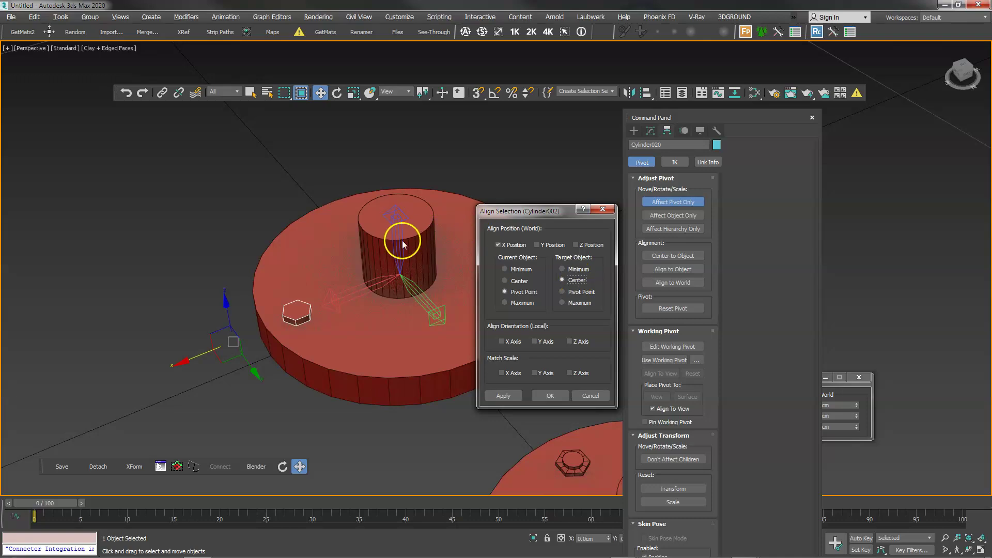
left_click(551, 395)
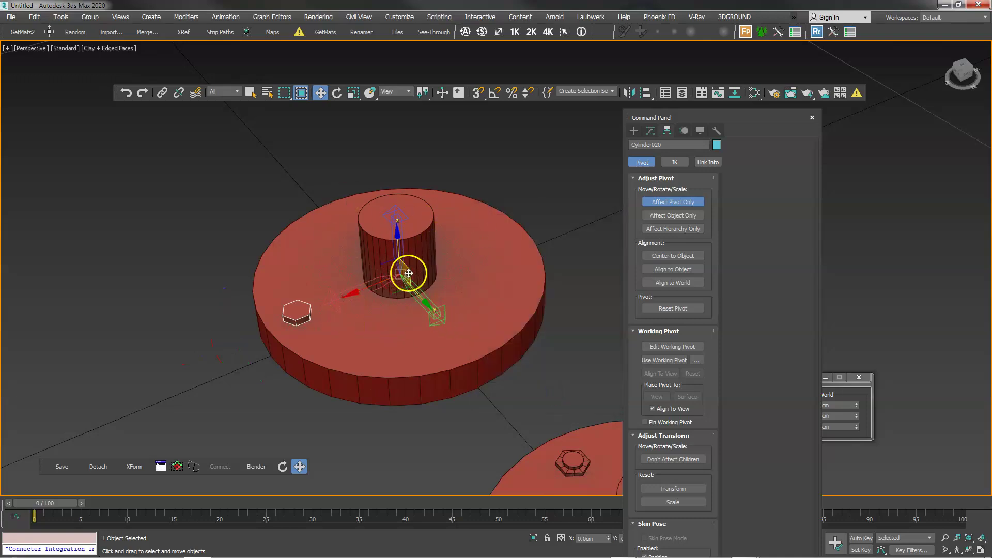
left_click(664, 207)
left_click_drag(705, 115, 971, 155)
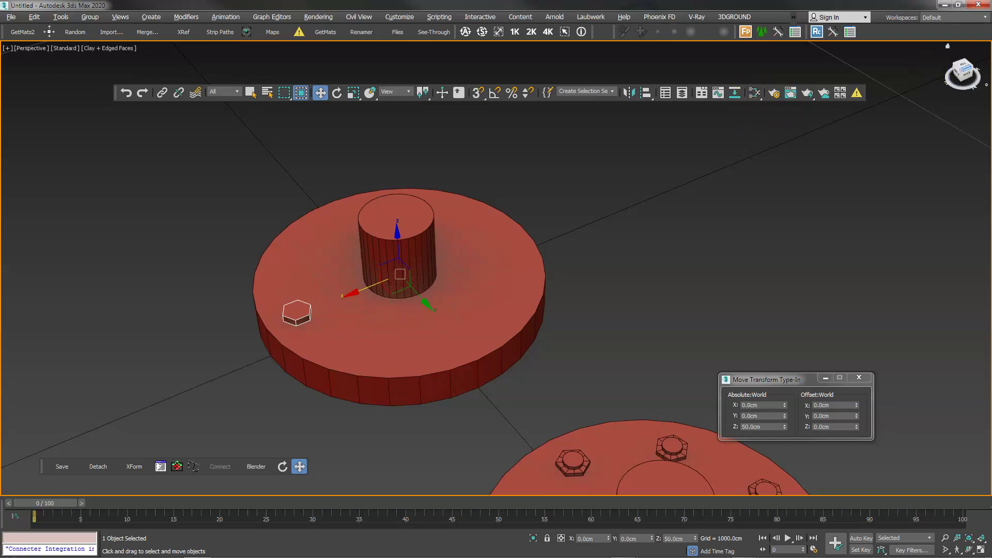
Step: Open the Axis Constraints and Extras toolbars and launch the Array dialog for the nut
left_click_drag(542, 146, 465, 148)
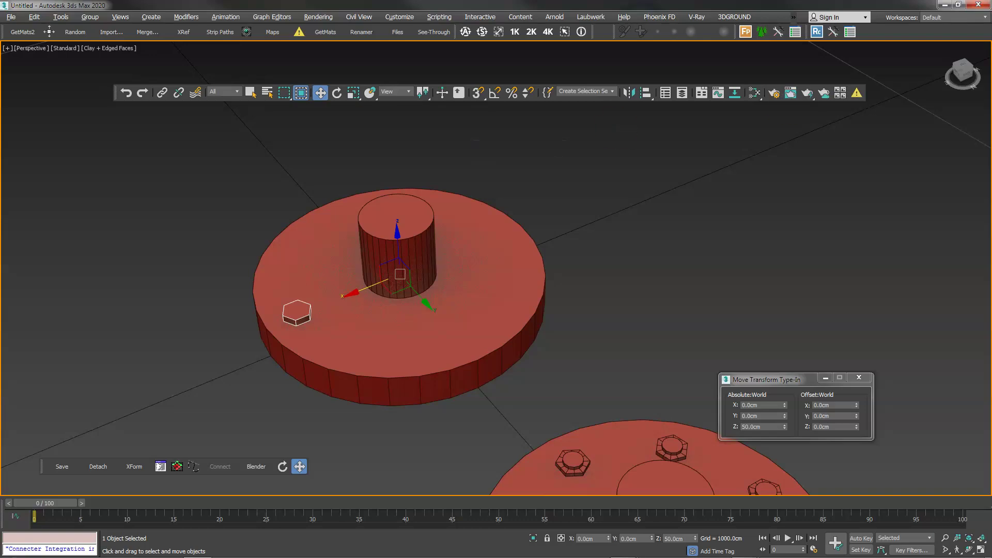
left_click_drag(517, 128, 517, 142)
left_click(555, 140)
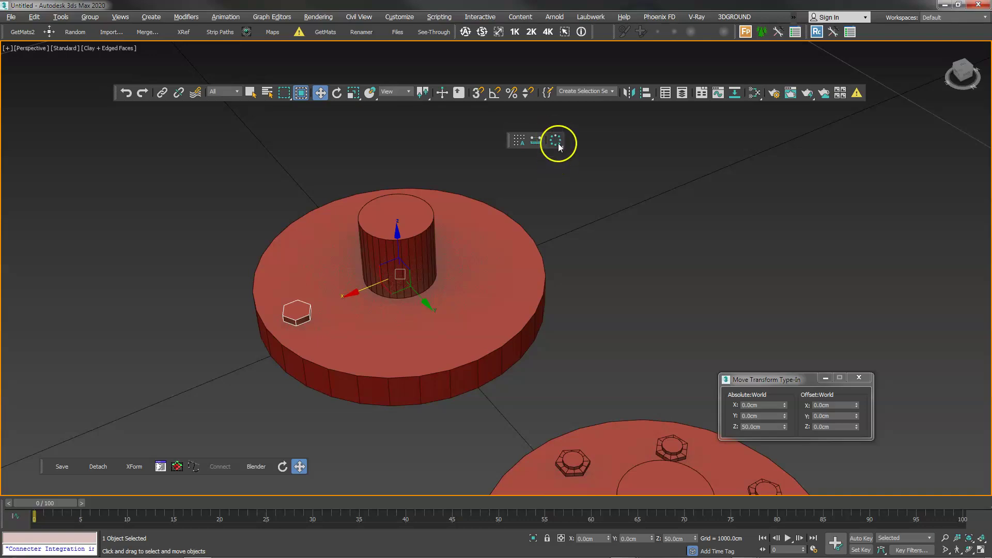
left_click(558, 144)
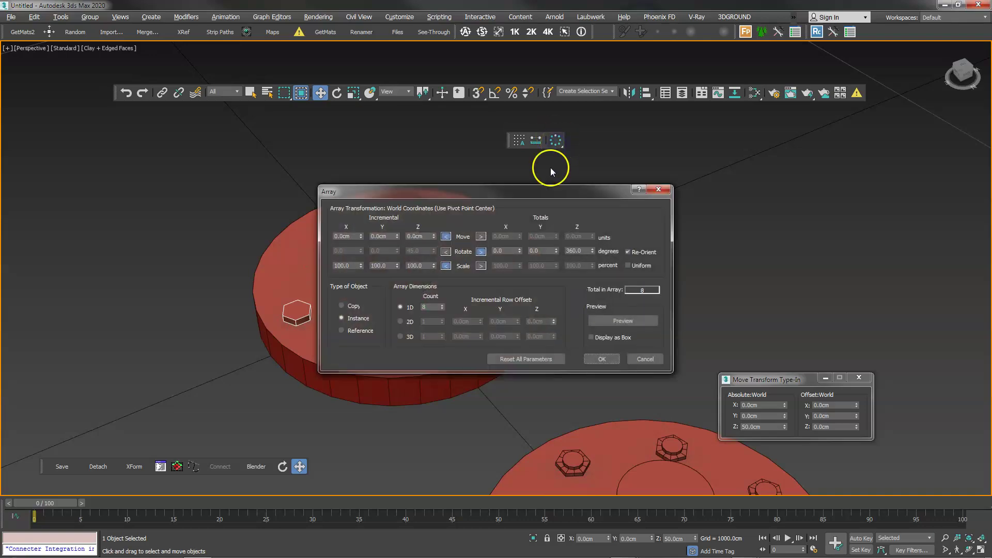
Step: Switch the Array rotation input from incremental to total angle for all copies
left_click_drag(546, 194, 735, 191)
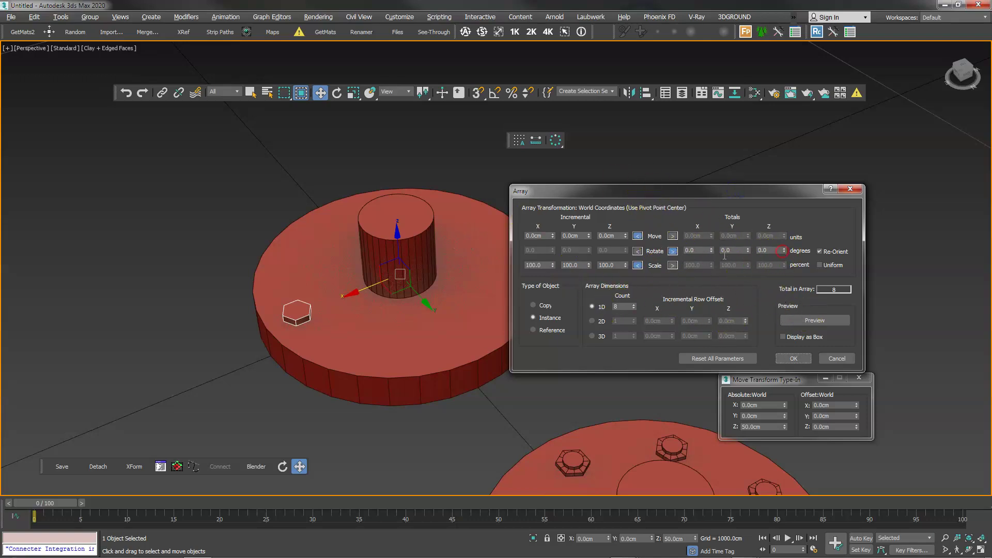
left_click(638, 251)
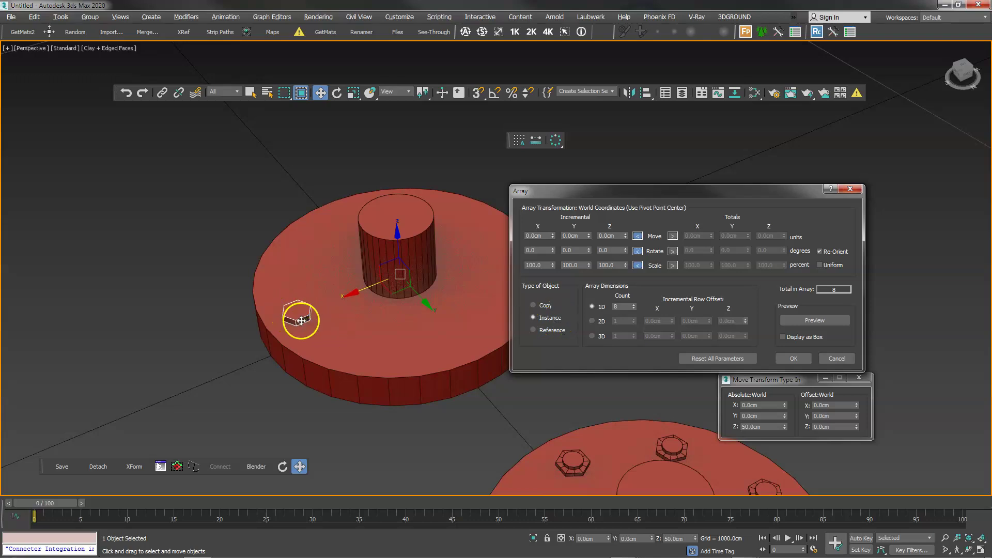
mouse_move(587, 189)
left_mouse_down()
mouse_move(540, 235)
mouse_move(580, 222)
left_mouse_up()
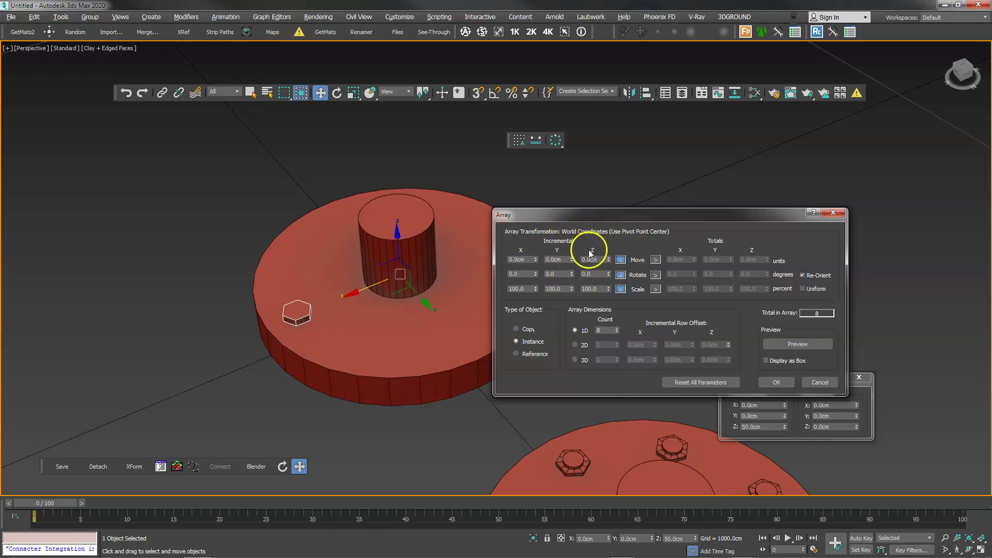
left_click(655, 275)
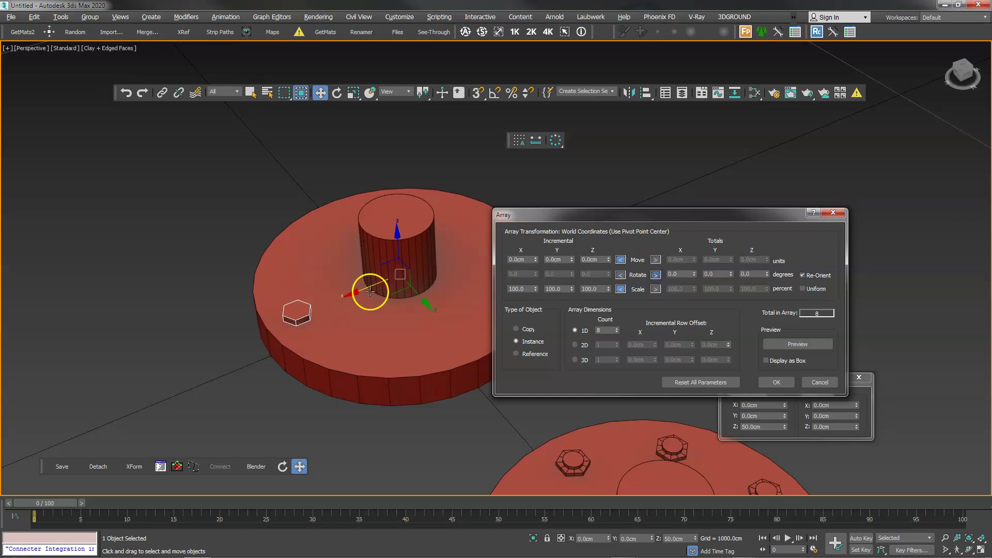
left_click_drag(671, 214, 729, 214)
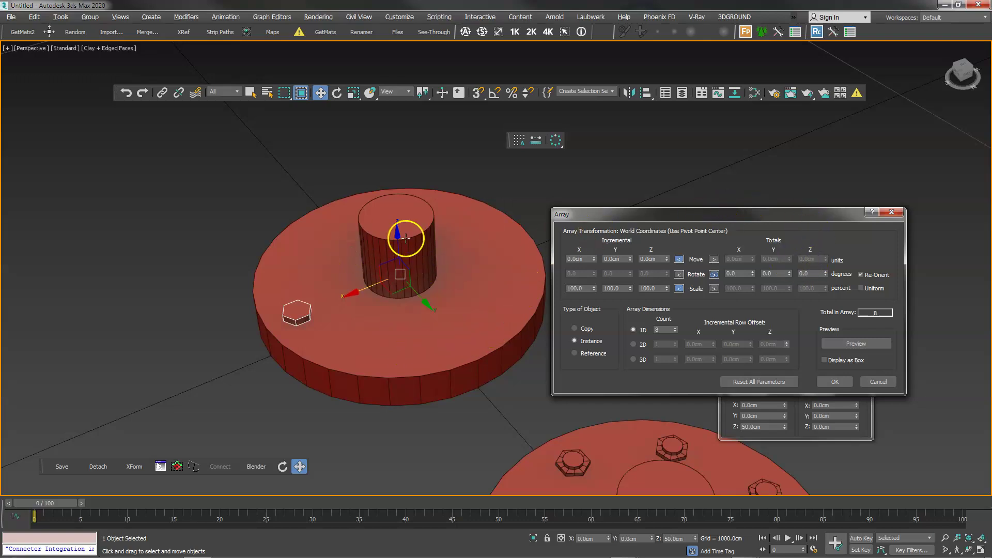
Step: Set total Z rotation to 360° with Preview on, trying counts 6 and 5 before settling on 8
left_click(804, 273)
type("360")
left_click(778, 274)
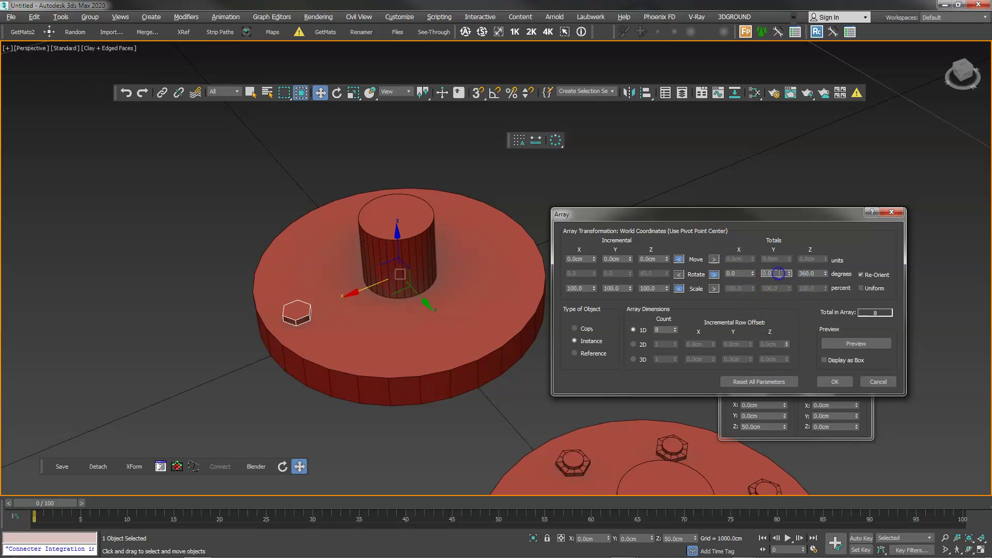
left_click(839, 344)
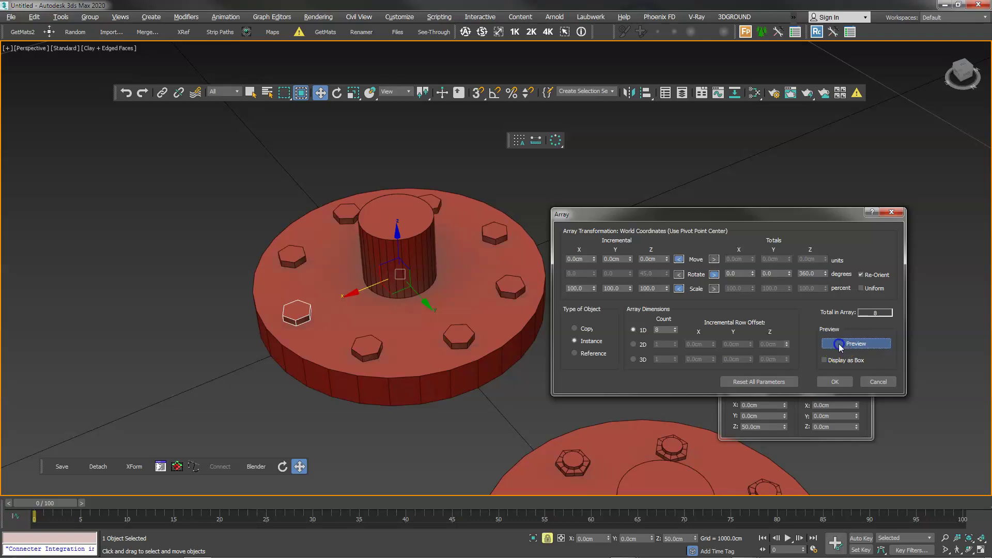
left_click(677, 331)
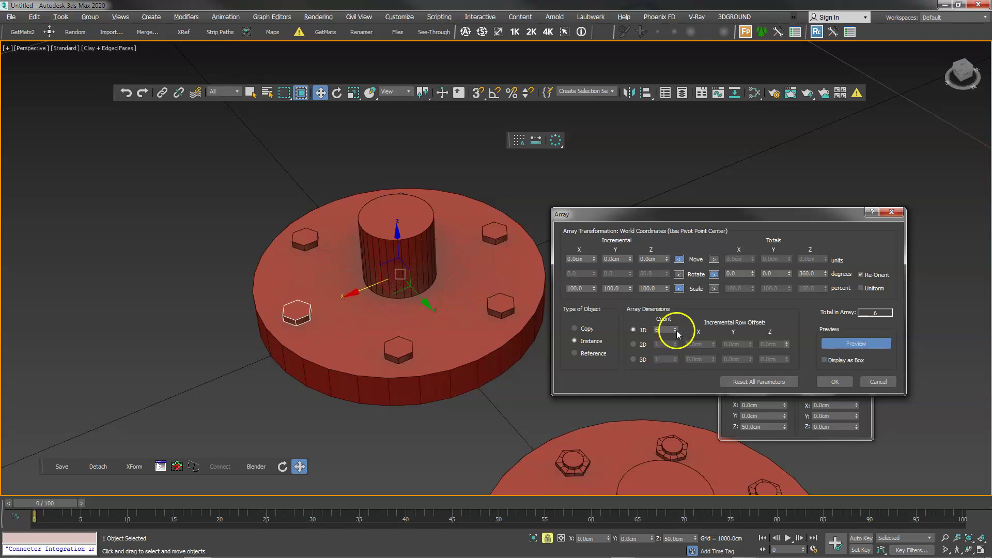
left_click(676, 333)
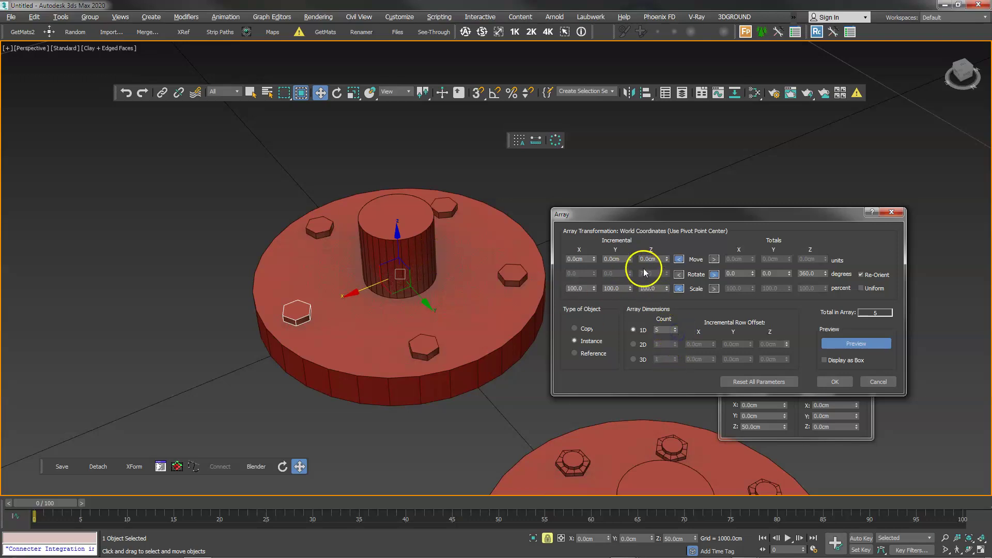
left_click(675, 328)
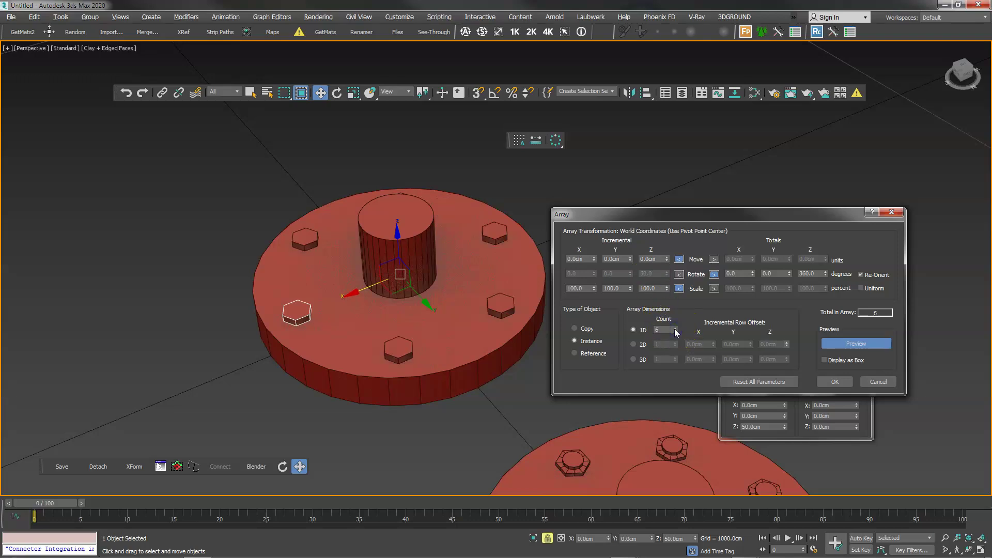
left_click(675, 328)
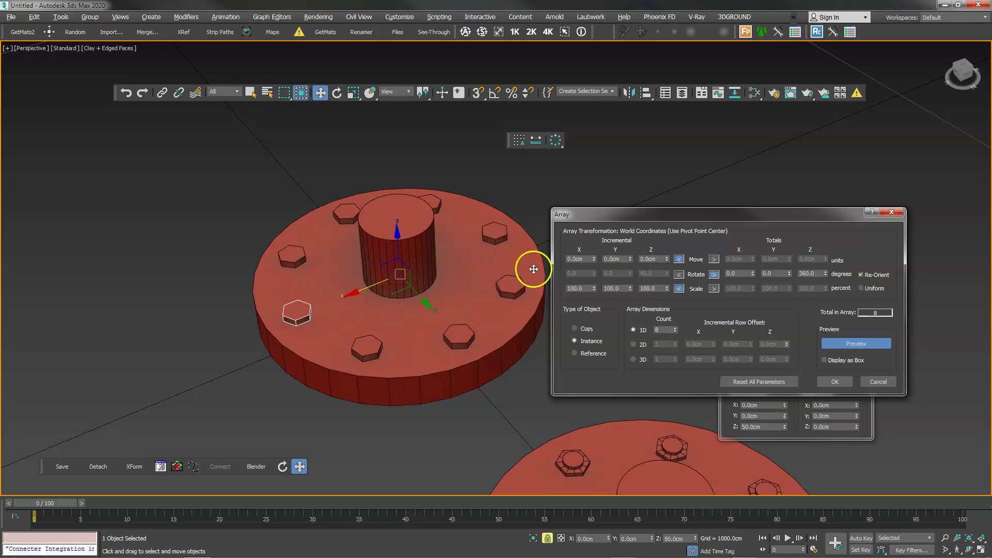
type("8")
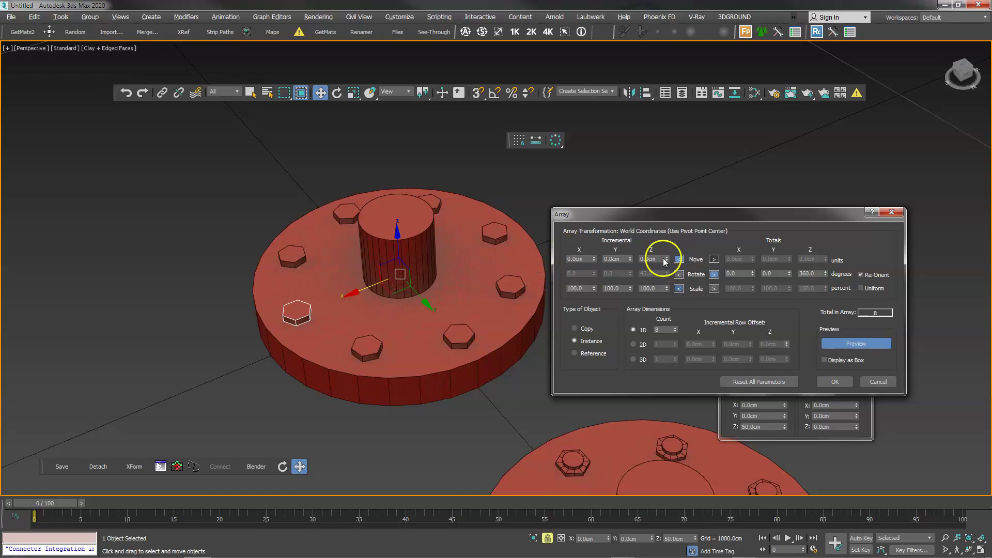
left_click_drag(715, 215, 706, 202)
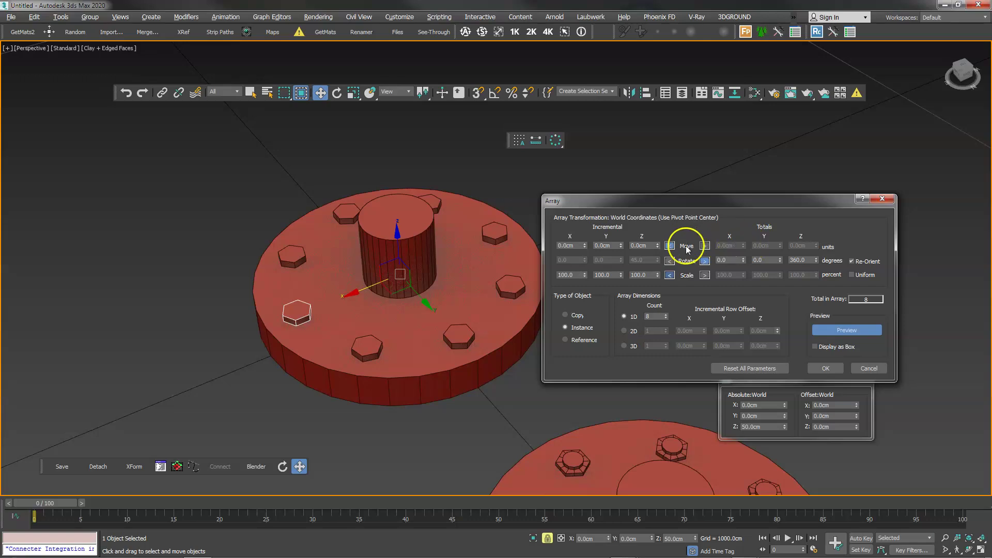
left_click(704, 246)
left_click(671, 247)
type("20")
key("Return")
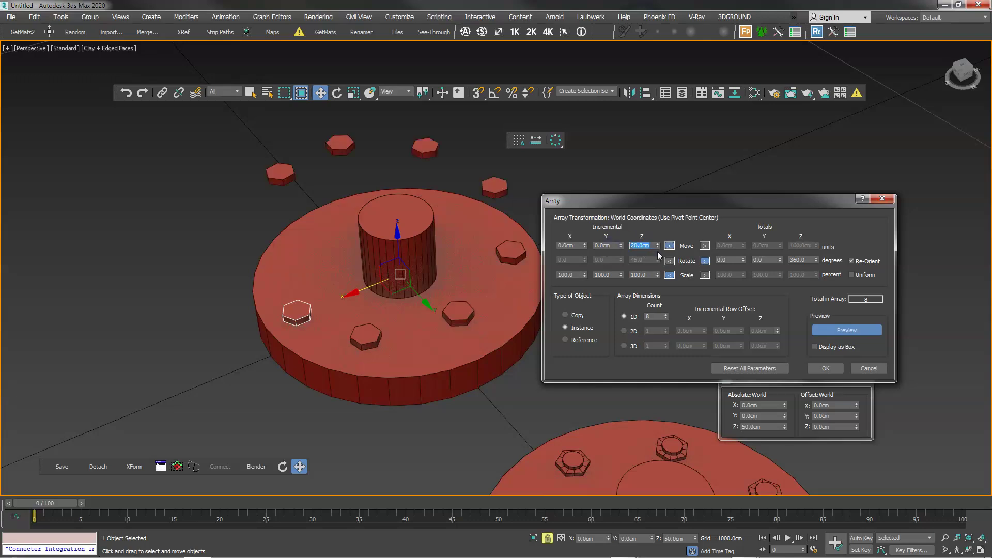
left_click_drag(658, 251, 656, 246)
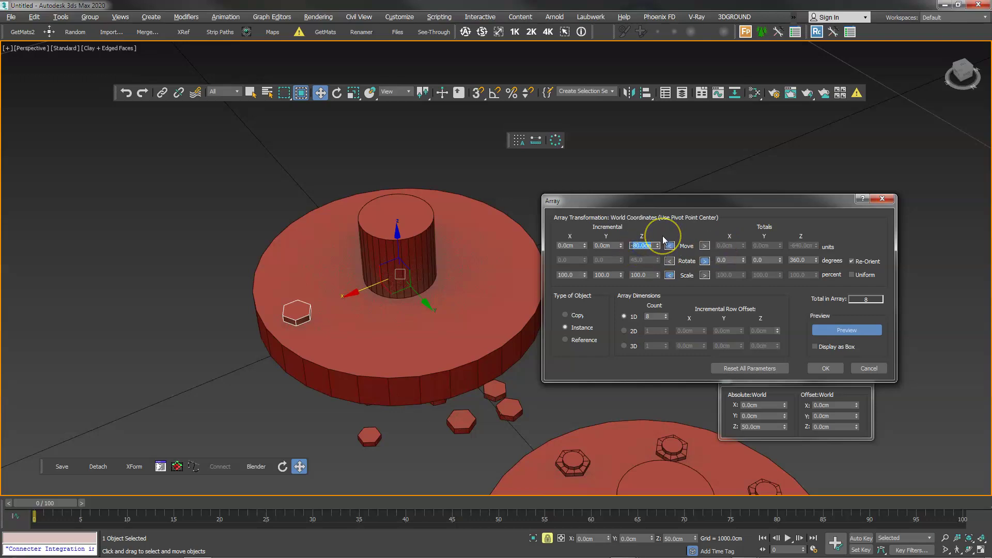
type("-10")
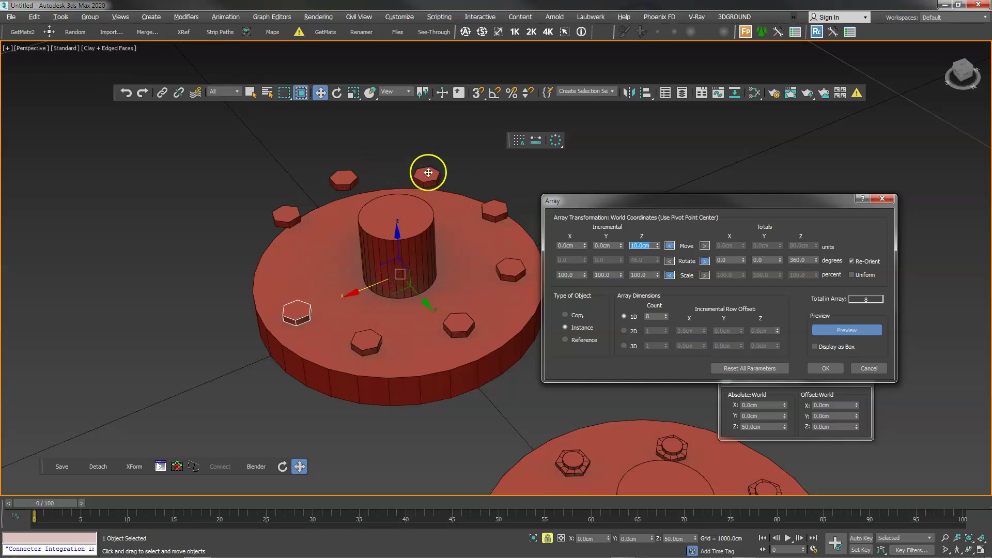
right_click(659, 249)
left_click(704, 246)
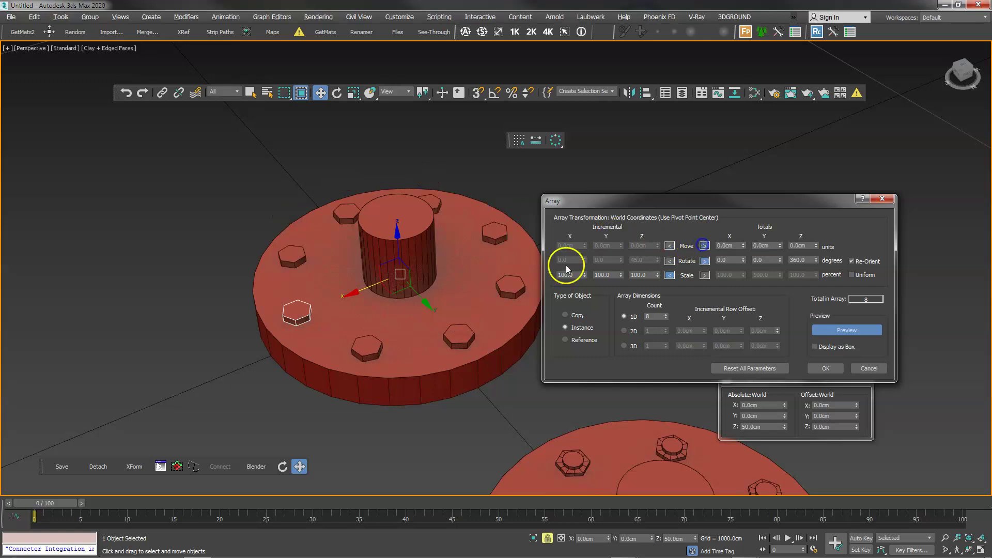
mouse_move(663, 202)
left_mouse_down()
mouse_move(647, 173)
mouse_move(678, 165)
left_mouse_up()
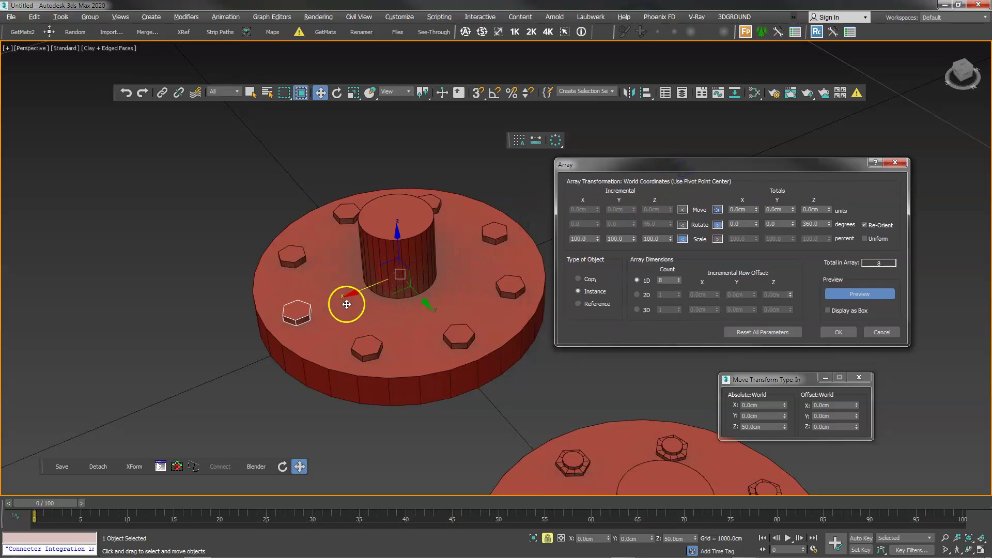
Step: Apply the array to create eight instanced hex nuts around the second flange disc
left_click(838, 333)
left_click(600, 366)
mouse_move(561, 339)
middle_mouse_down("alt")
mouse_move(517, 326)
mouse_move(583, 321)
mouse_move(496, 295)
middle_mouse_up("alt")
Step: Orbit and pan to frame both flanges side by side, leaving nothing selected
left_click(389, 293)
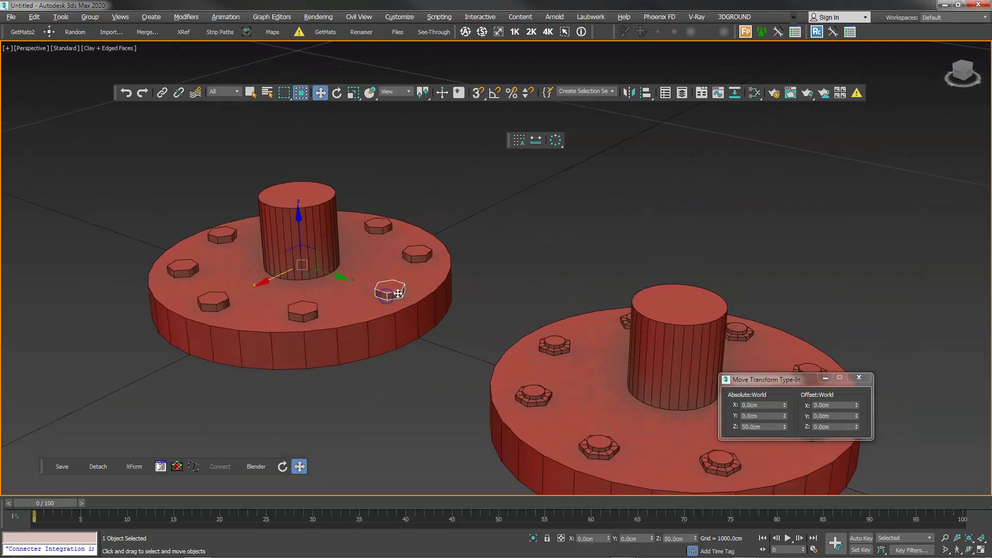
middle_click_drag(392, 288, 431, 291, "alt")
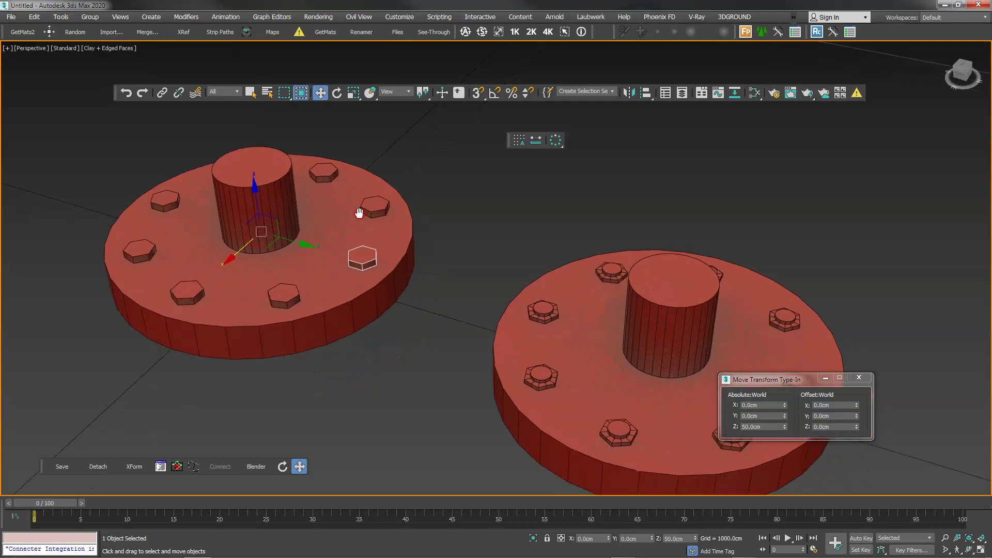
middle_click_drag(386, 243, 339, 193)
left_click_drag(786, 387, 863, 417)
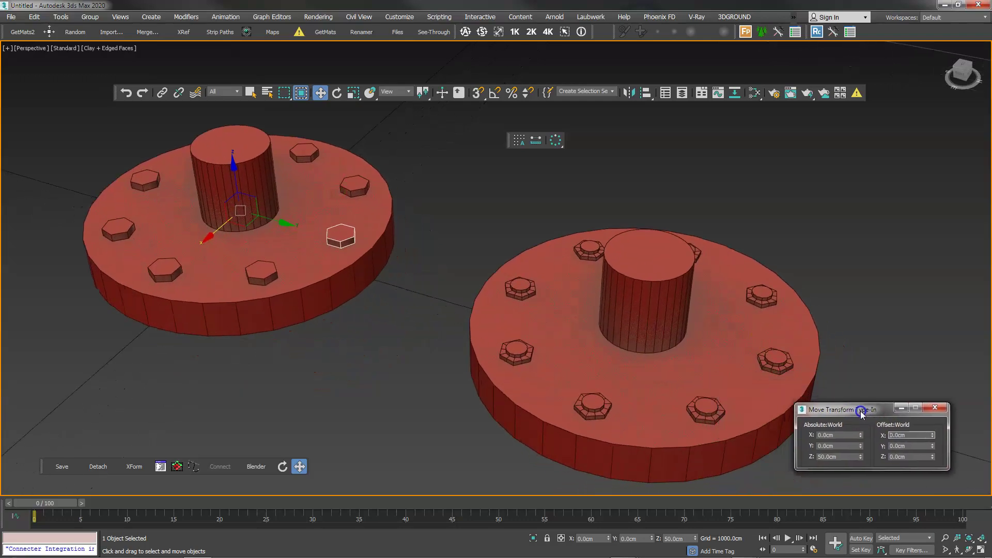
mouse_move(382, 295)
middle_mouse_down()
mouse_move(399, 281)
mouse_move(383, 265)
middle_mouse_up()
left_click(341, 306)
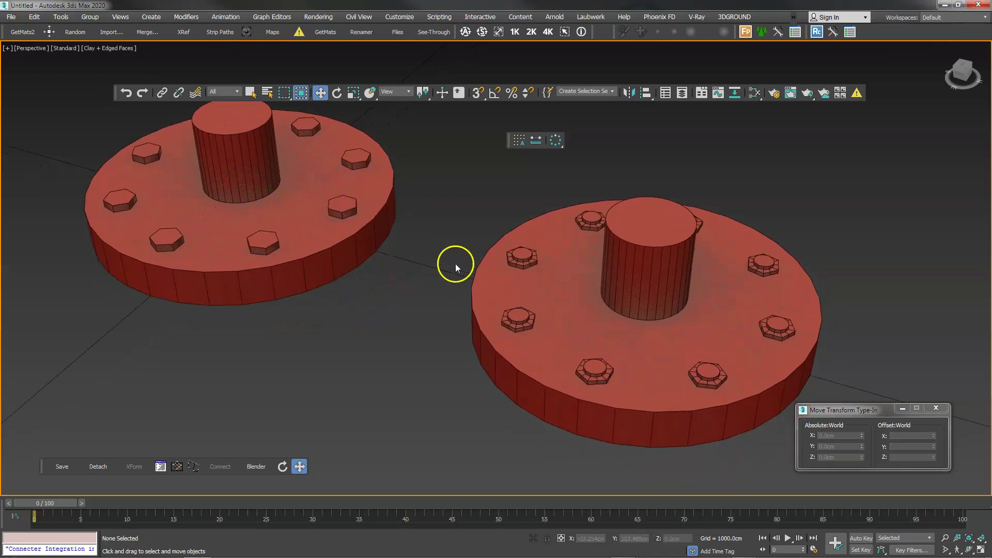
middle_click_drag(390, 212, 389, 224)
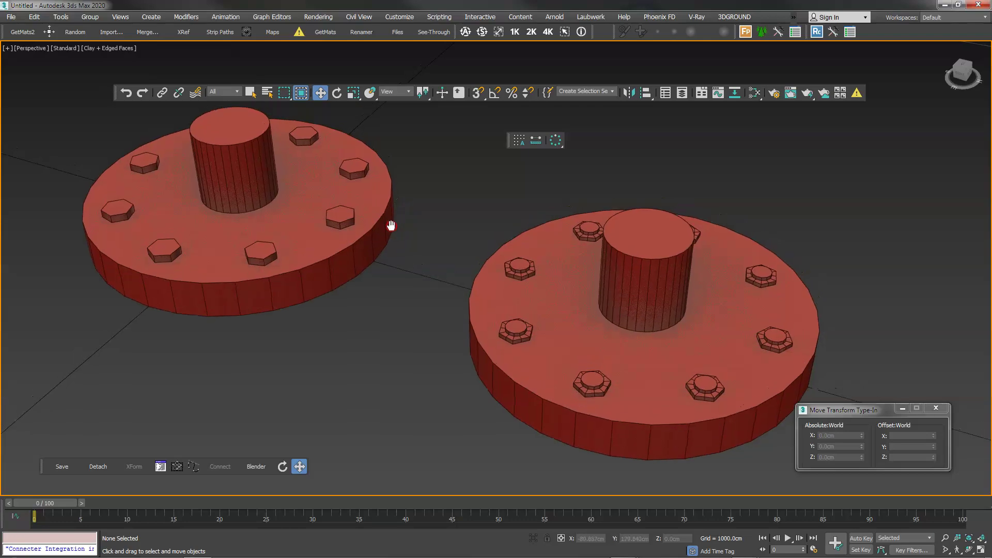
left_click(334, 221)
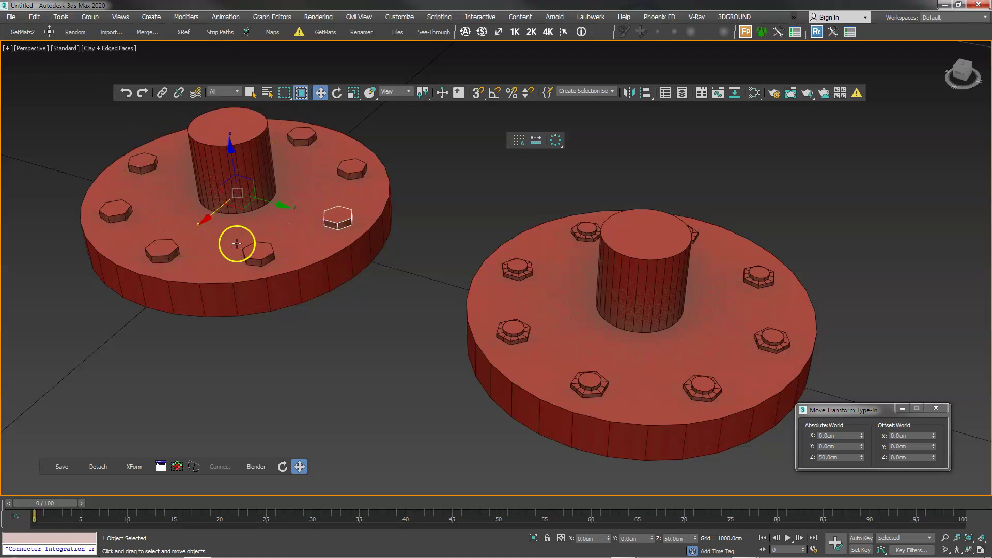
left_click(370, 305)
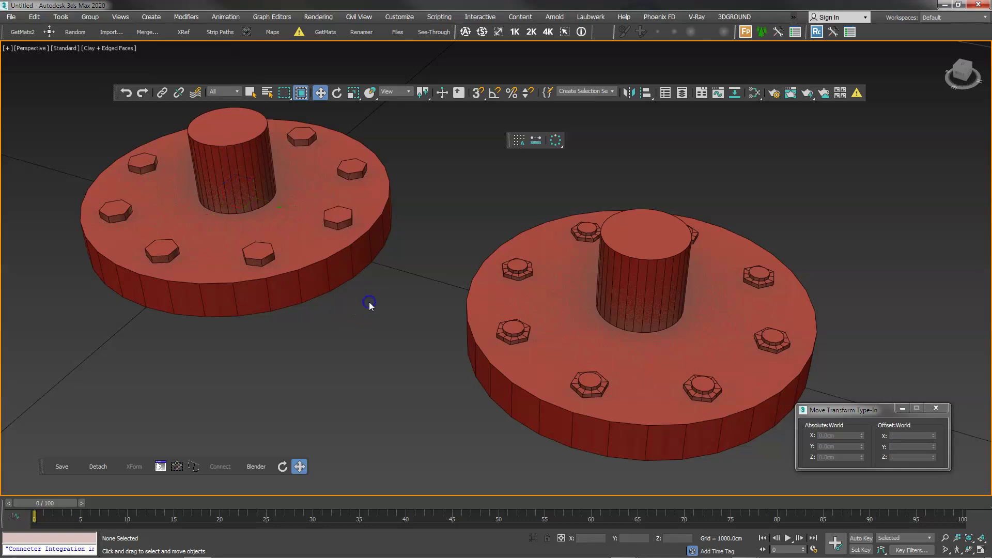
middle_click_drag(380, 303, 375, 296)
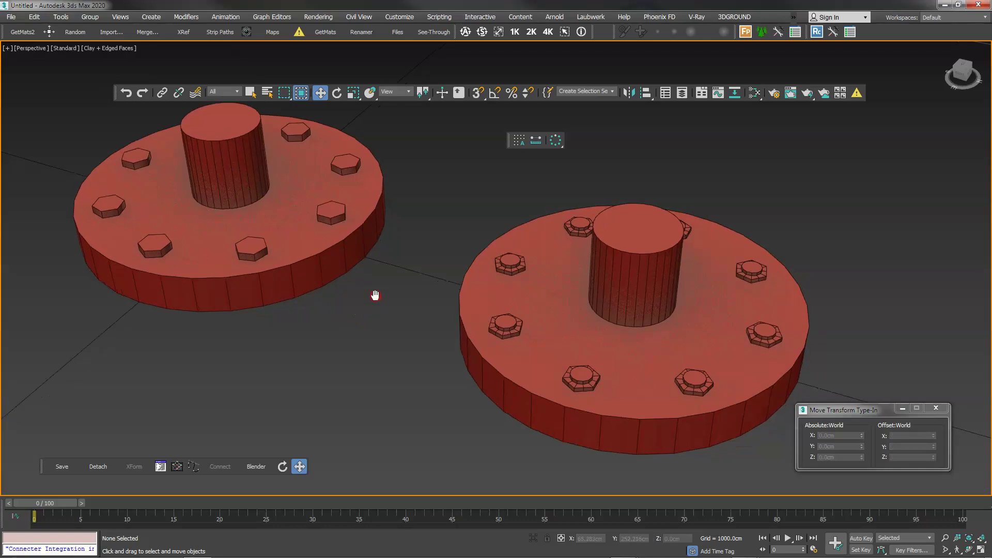